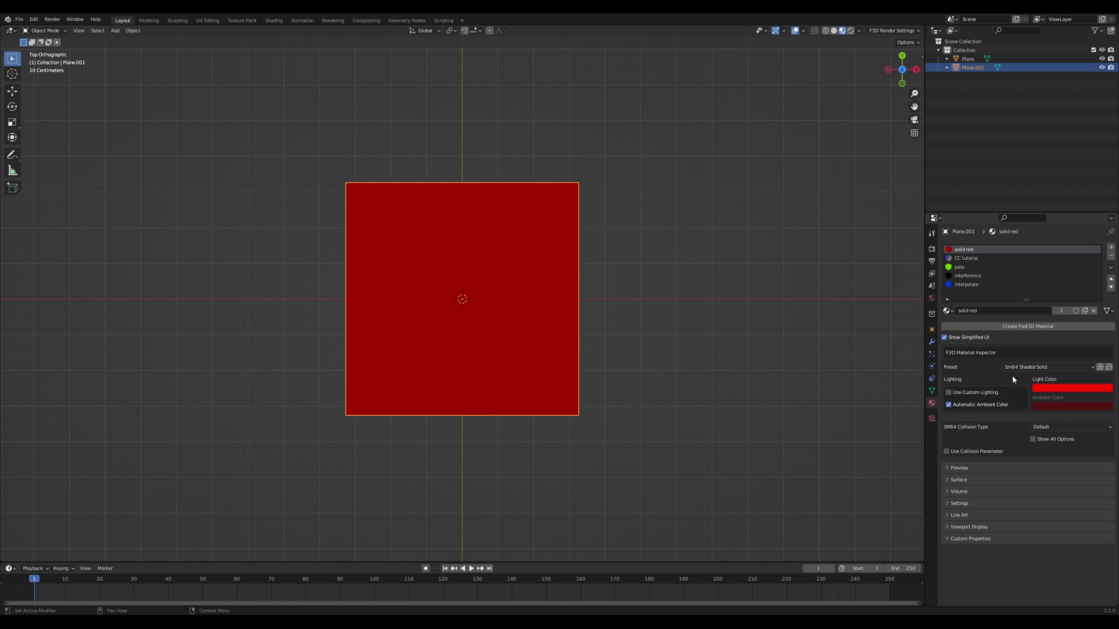
- Turn off Show Simplified UI to expose the full combiner, leaving input D unchanged
{"action": "left_click", "coordinate": [970, 339]}
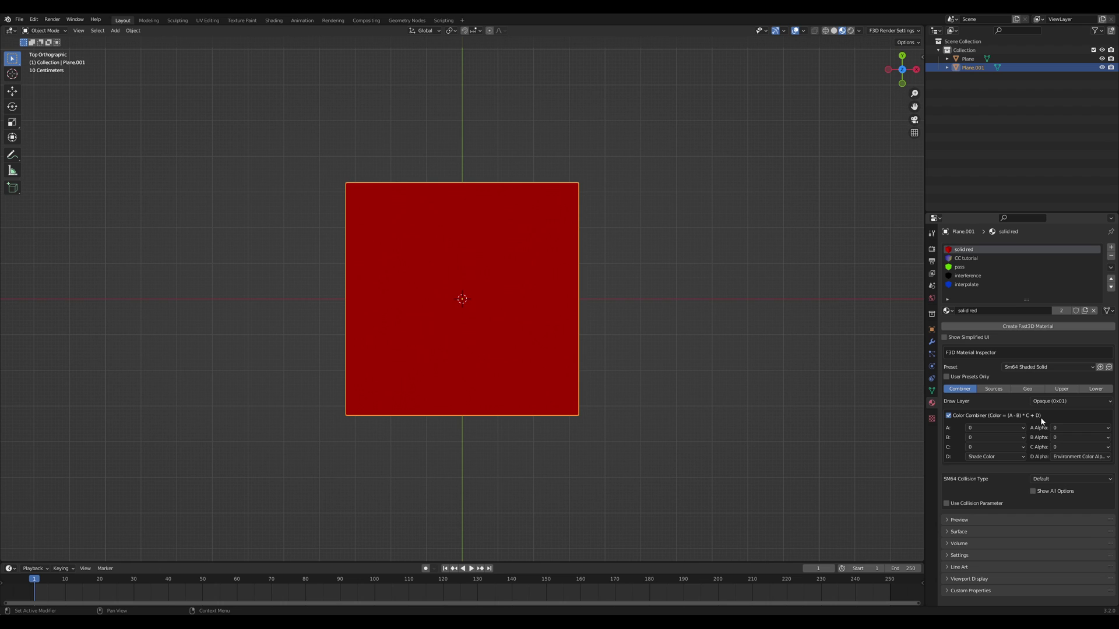
{"action": "left_click", "coordinate": [994, 459]}
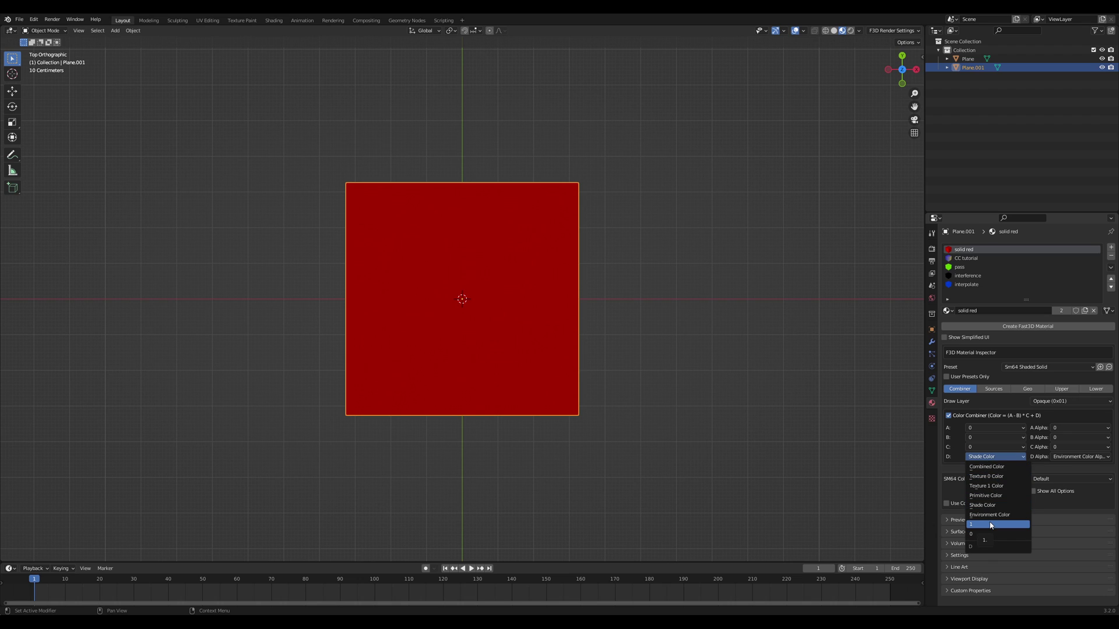
{"action": "key", "text": "Escape"}
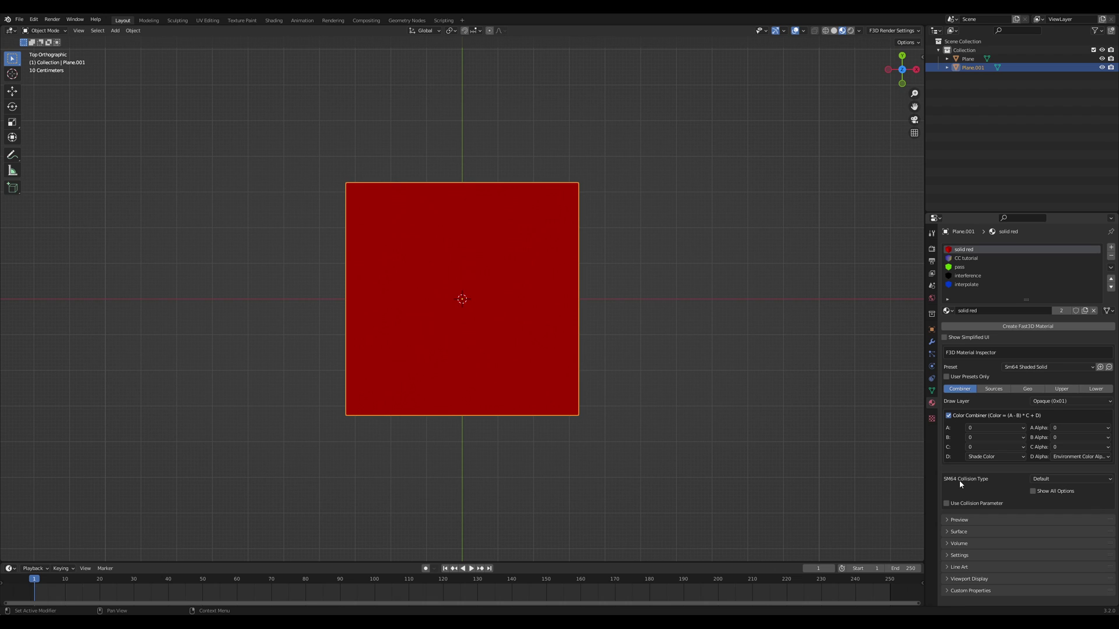
- Try Texture 0 Color as combiner input D, check Sources, then revert D to Shade Color
{"action": "left_click", "coordinate": [992, 457]}
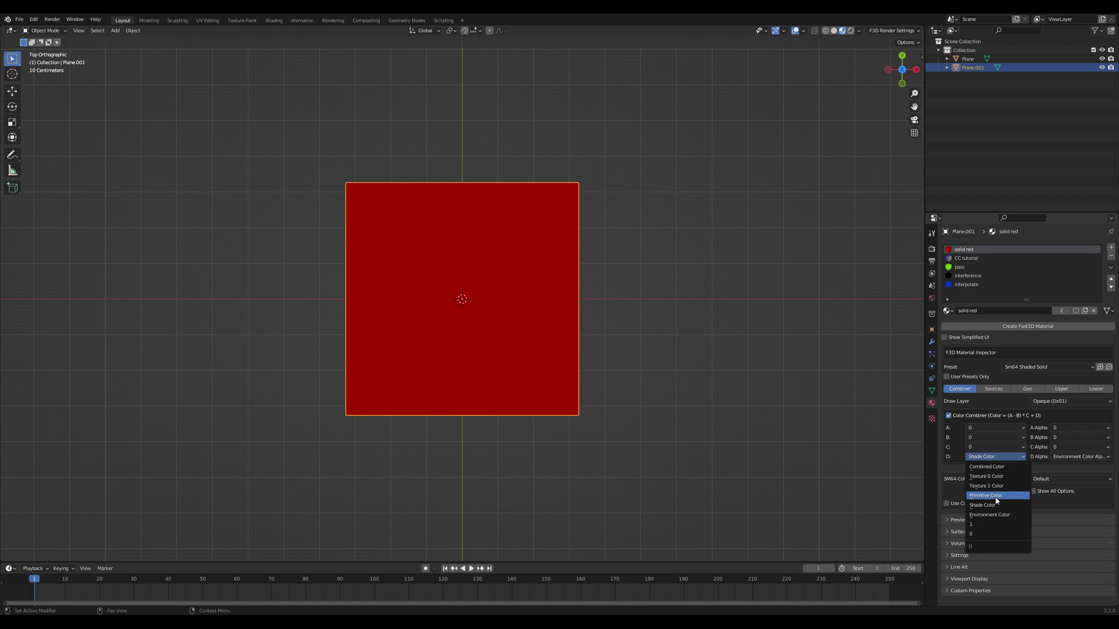
{"action": "left_click", "coordinate": [995, 477]}
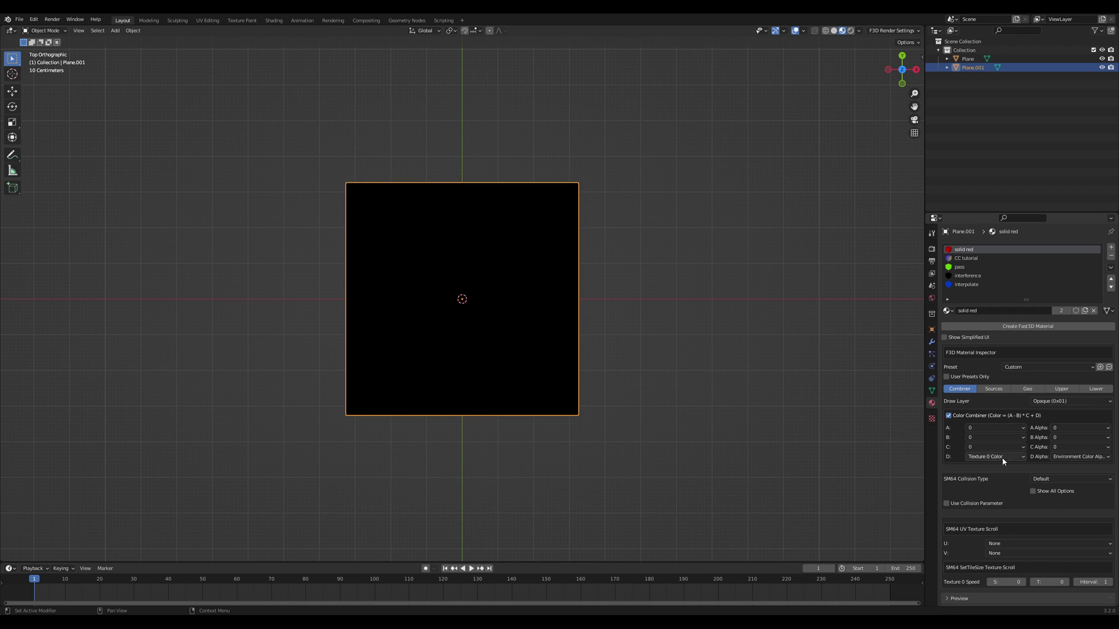
{"action": "left_click", "coordinate": [994, 389]}
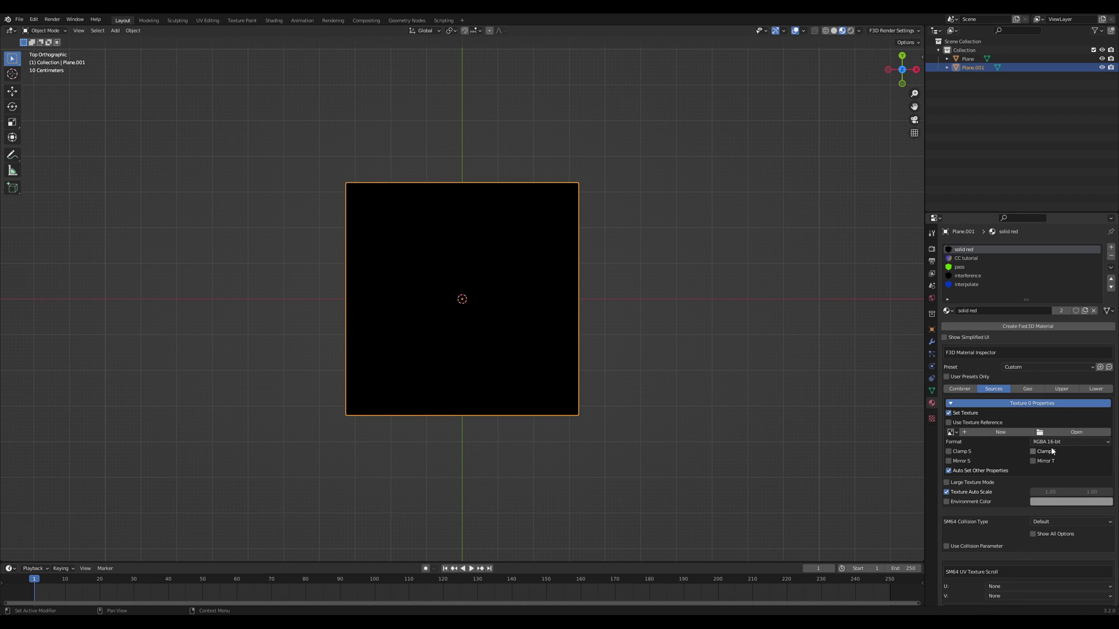
{"action": "left_click", "coordinate": [960, 389]}
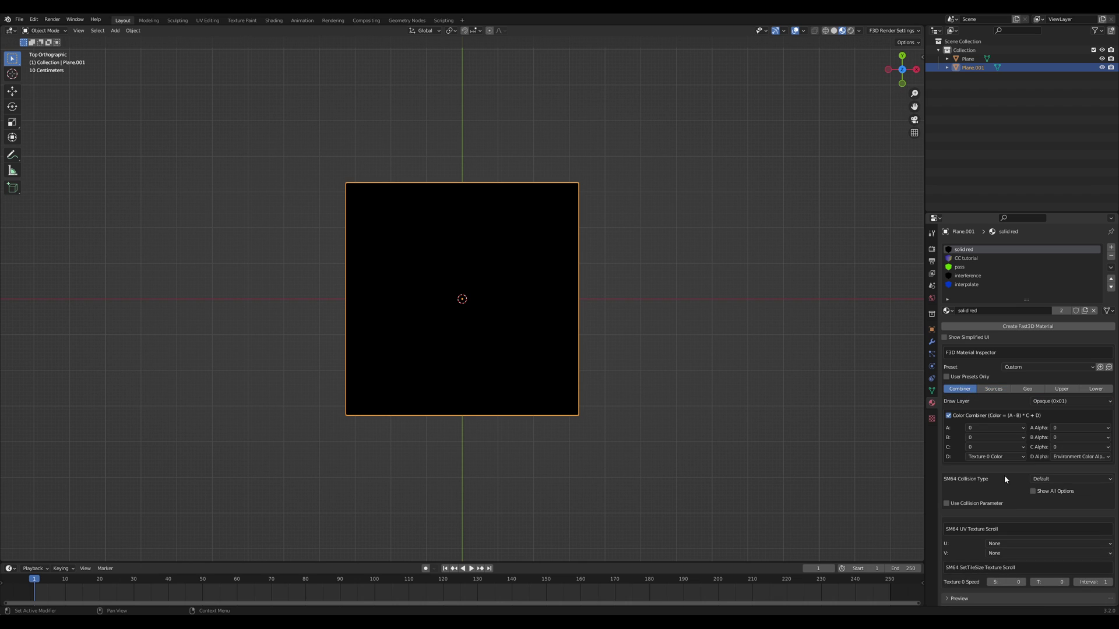
{"action": "left_click", "coordinate": [996, 456]}
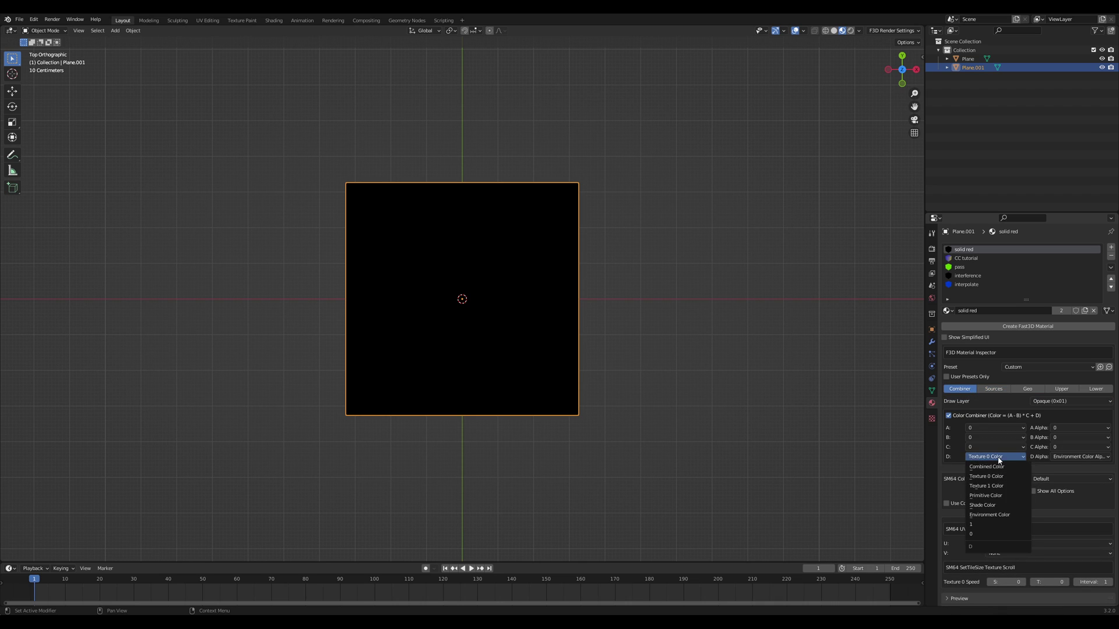
{"action": "left_click", "coordinate": [990, 501]}
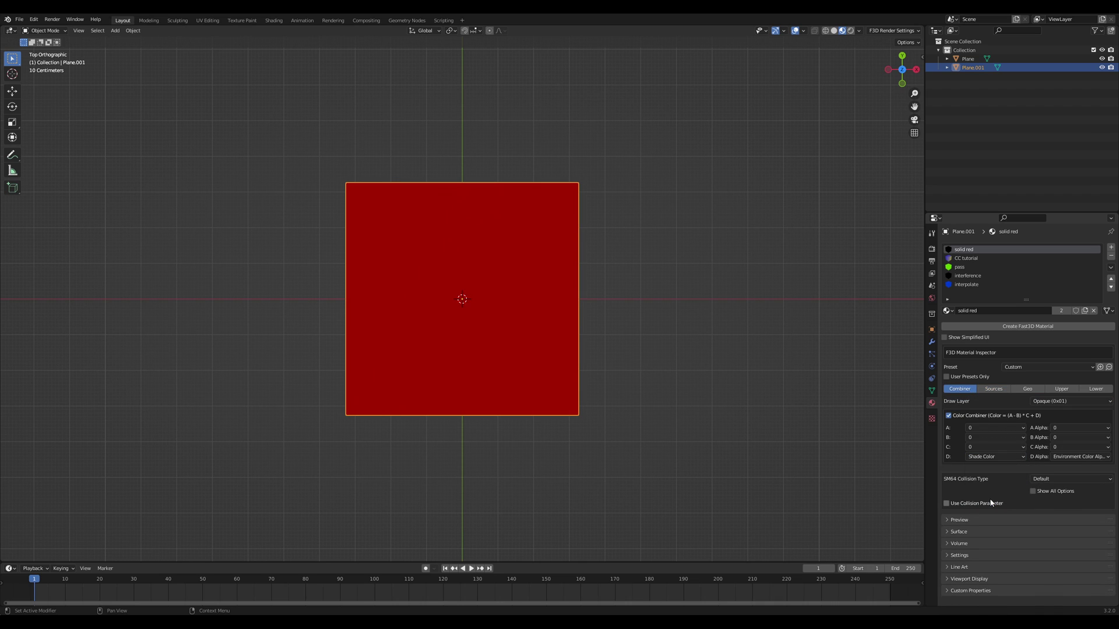
{"action": "left_click", "coordinate": [994, 389]}
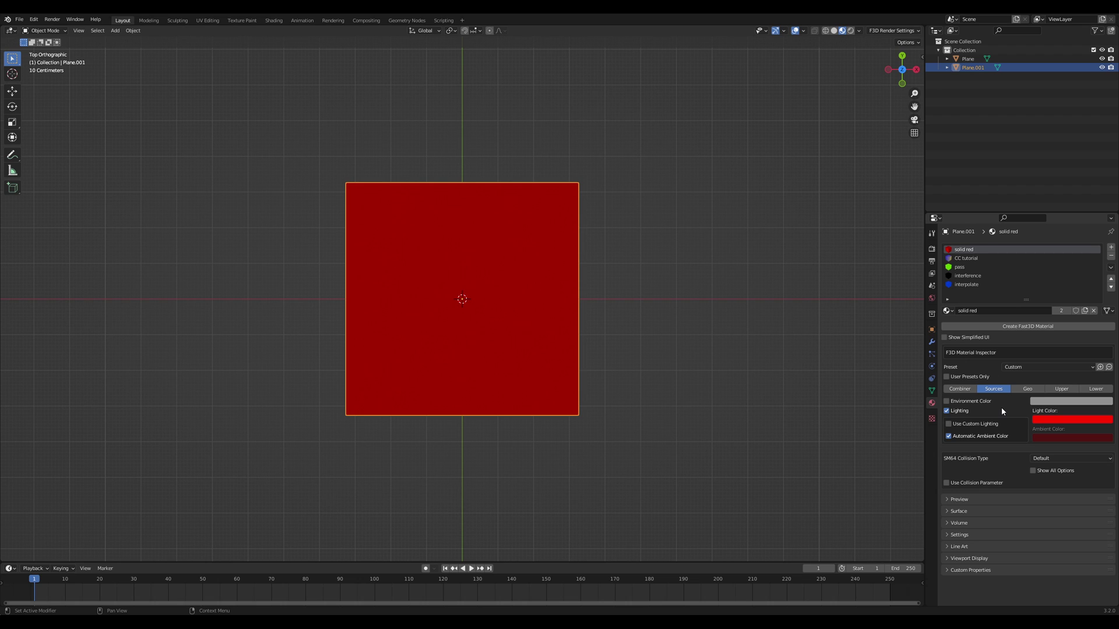
{"action": "left_click", "coordinate": [1069, 420]}
{"action": "left_click", "coordinate": [947, 423]}
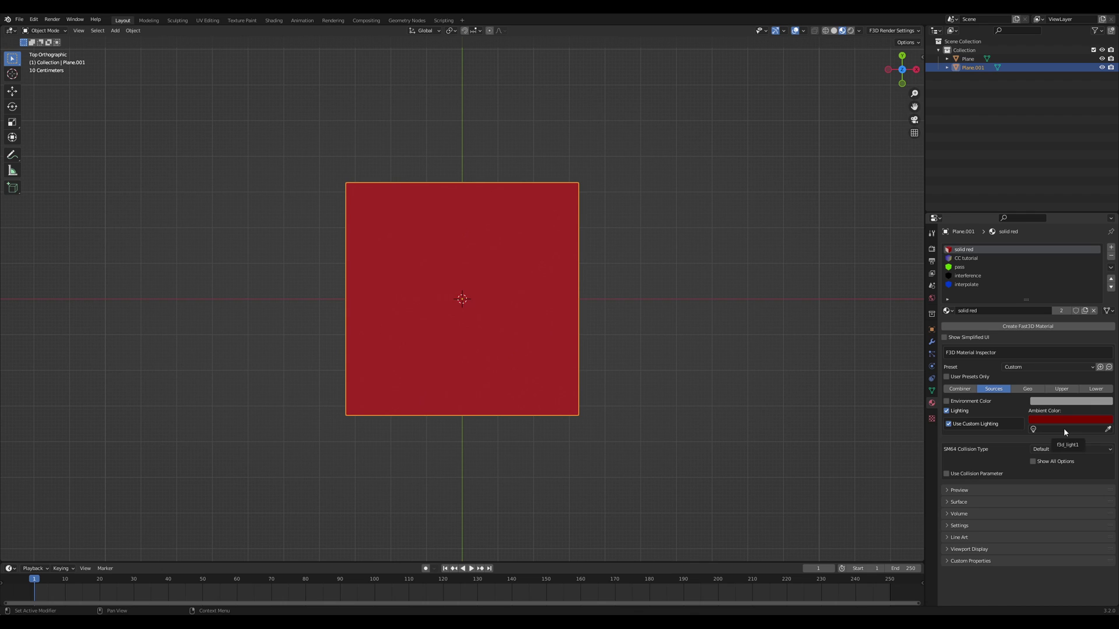
{"action": "left_click", "coordinate": [955, 423]}
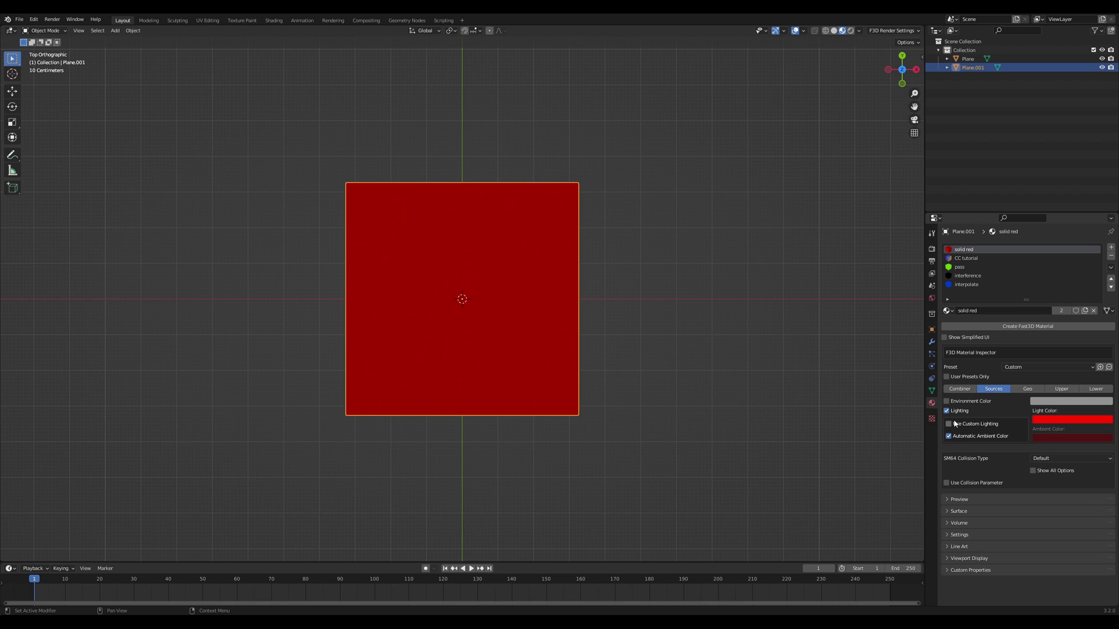
{"action": "left_click", "coordinate": [965, 388]}
- Set combiner input D to Primitive Color and tint the Primitive Color pale pink
{"action": "left_click", "coordinate": [986, 458]}
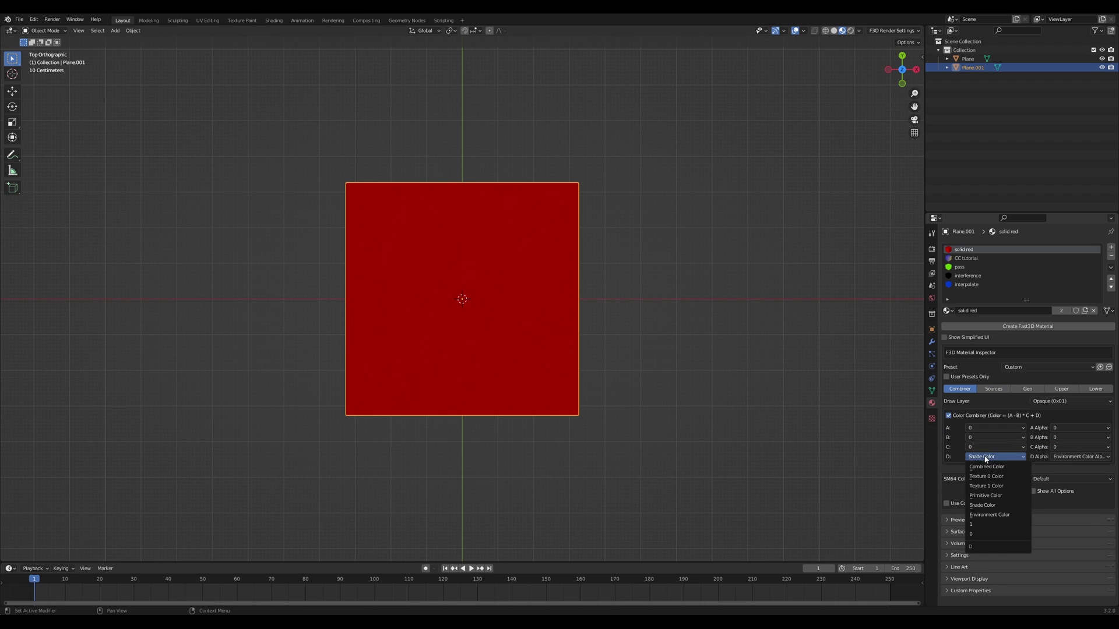
{"action": "left_click", "coordinate": [994, 498]}
{"action": "left_click", "coordinate": [993, 388]}
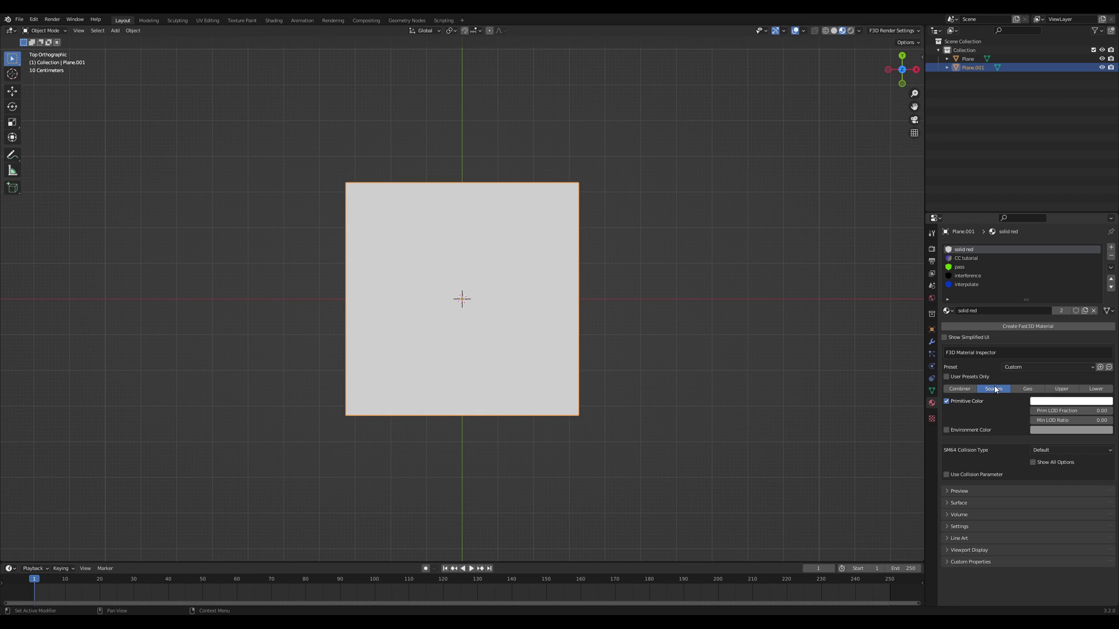
{"action": "left_click", "coordinate": [1057, 401]}
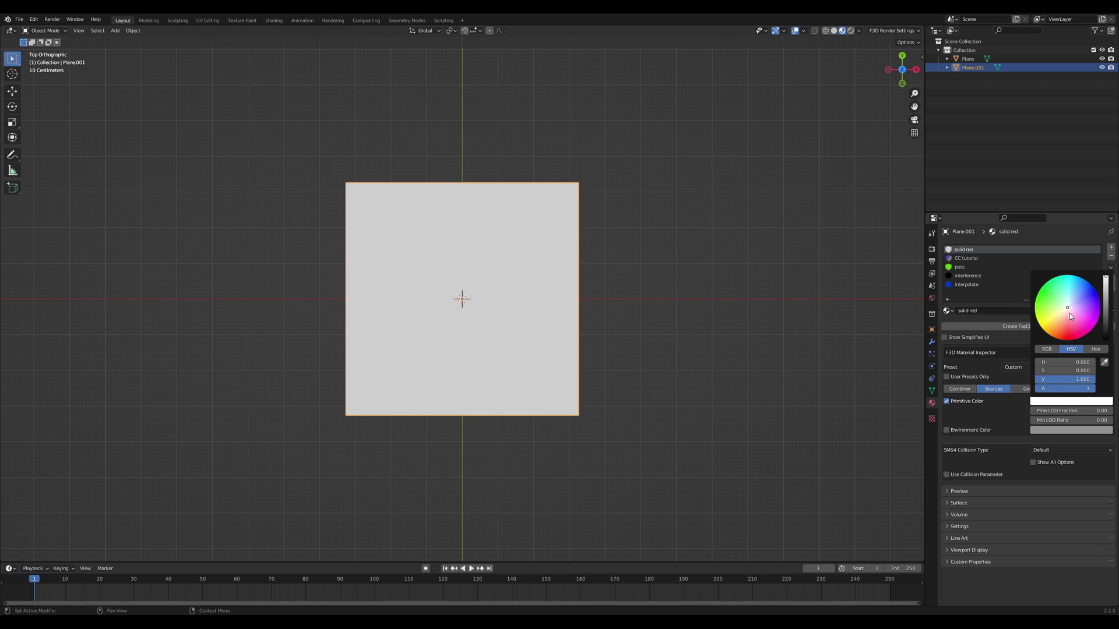
{"action": "mouse_move", "coordinate": [1070, 316]}
{"action": "left_mouse_down"}
{"action": "mouse_move", "coordinate": [1040, 300]}
{"action": "mouse_move", "coordinate": [1096, 298]}
{"action": "mouse_move", "coordinate": [1069, 314]}
{"action": "left_mouse_up"}
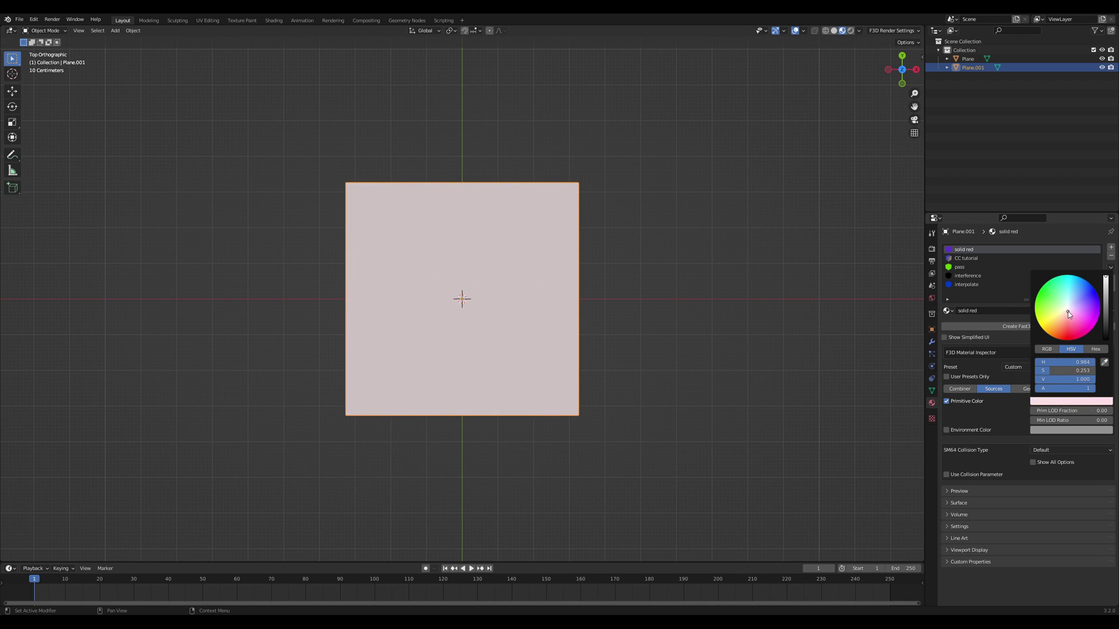
{"action": "left_click", "coordinate": [969, 390]}
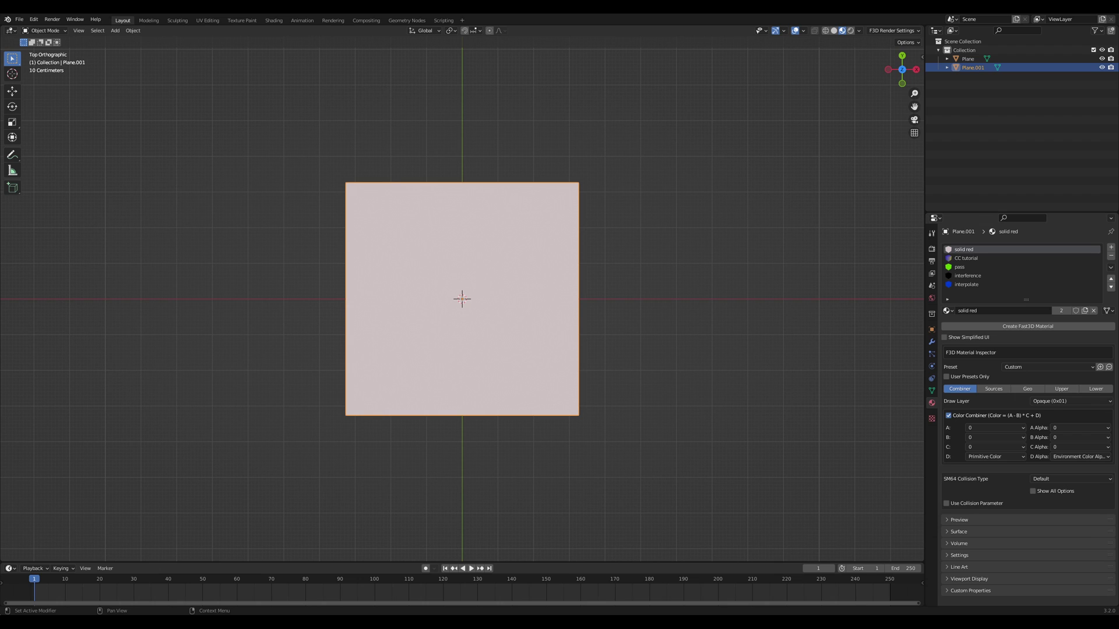
{"action": "left_click", "coordinate": [964, 266]}
- In Edit Mode, assign the pass material to the plane and review its D input and sources
{"action": "key", "text": "Tab"}
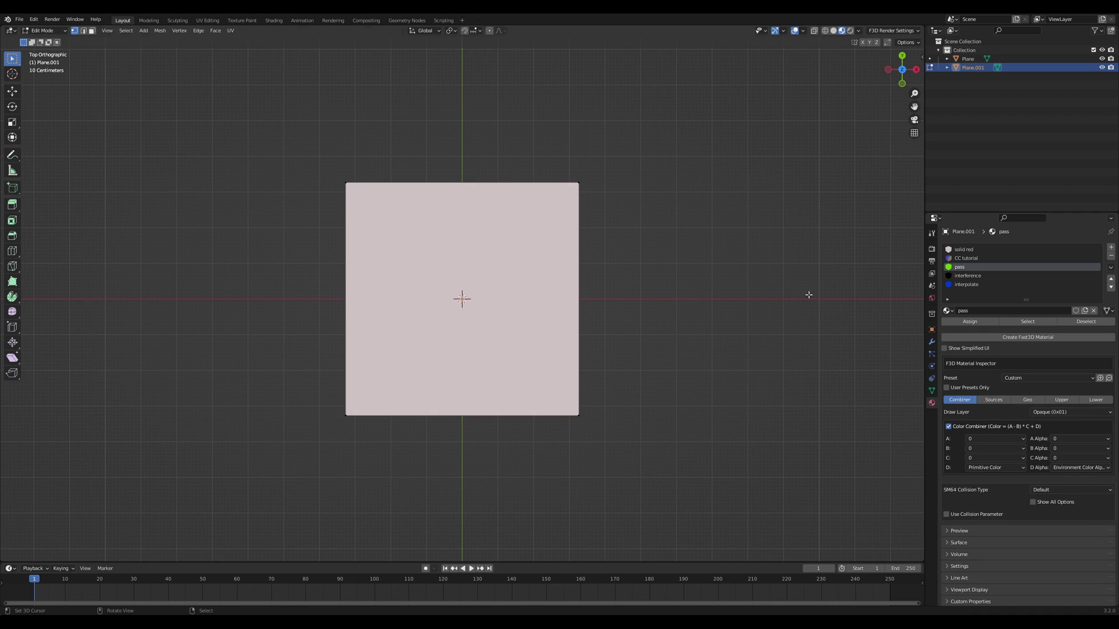
{"action": "left_click", "coordinate": [979, 322]}
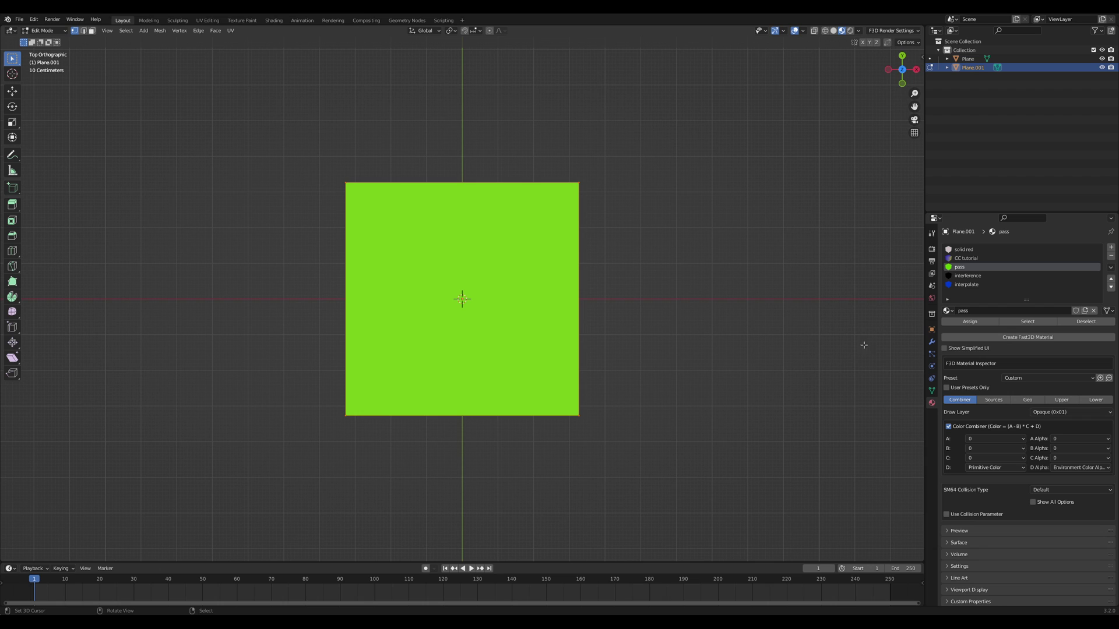
{"action": "left_click", "coordinate": [1000, 469]}
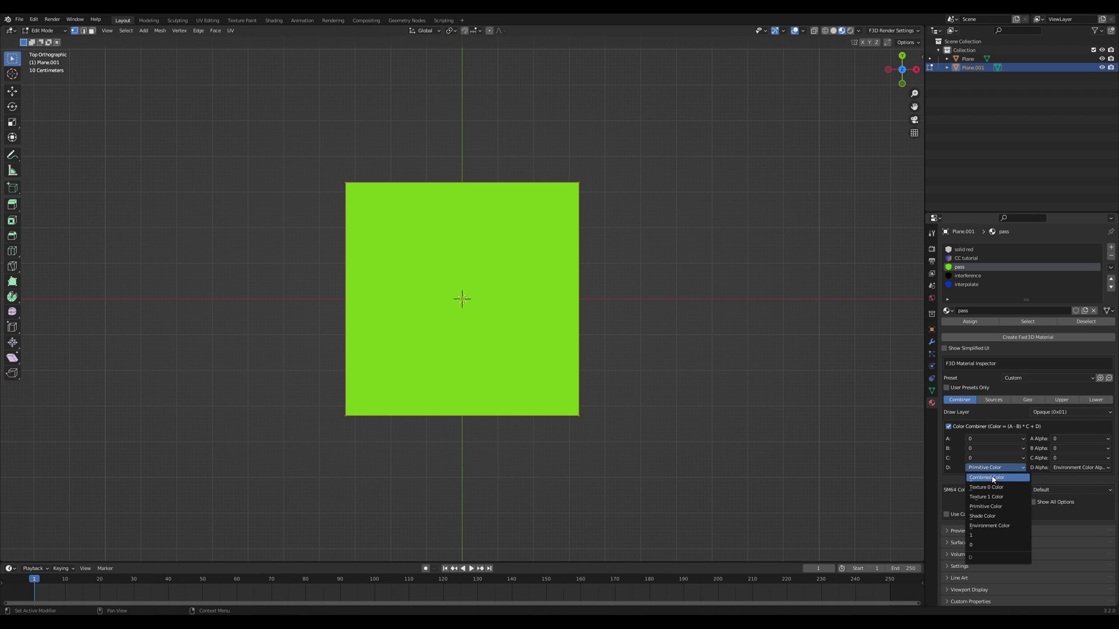
{"action": "left_click", "coordinate": [982, 401]}
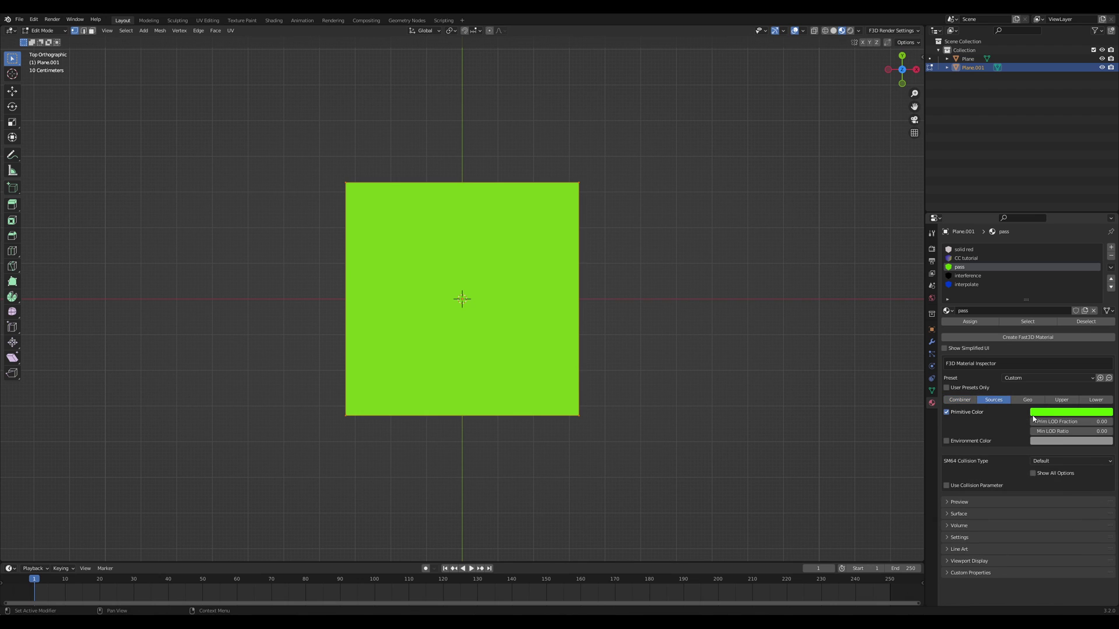
{"action": "left_click", "coordinate": [959, 400]}
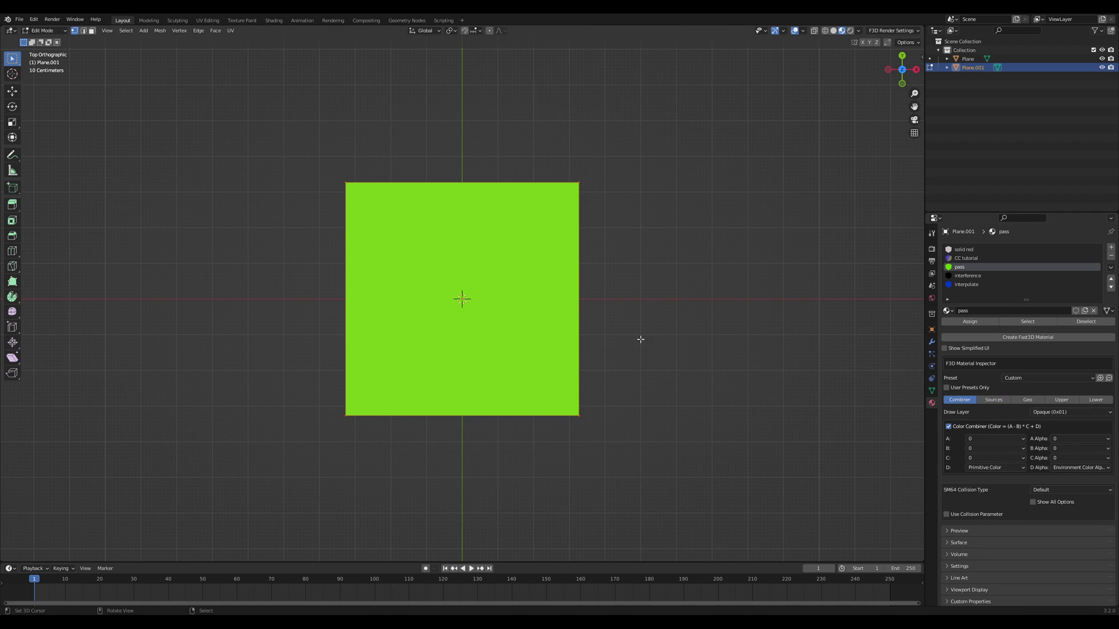
{"action": "left_click", "coordinate": [967, 275]}
- Assign the interference material and use the light cloud image as its Texture 0
{"action": "left_click", "coordinate": [970, 322]}
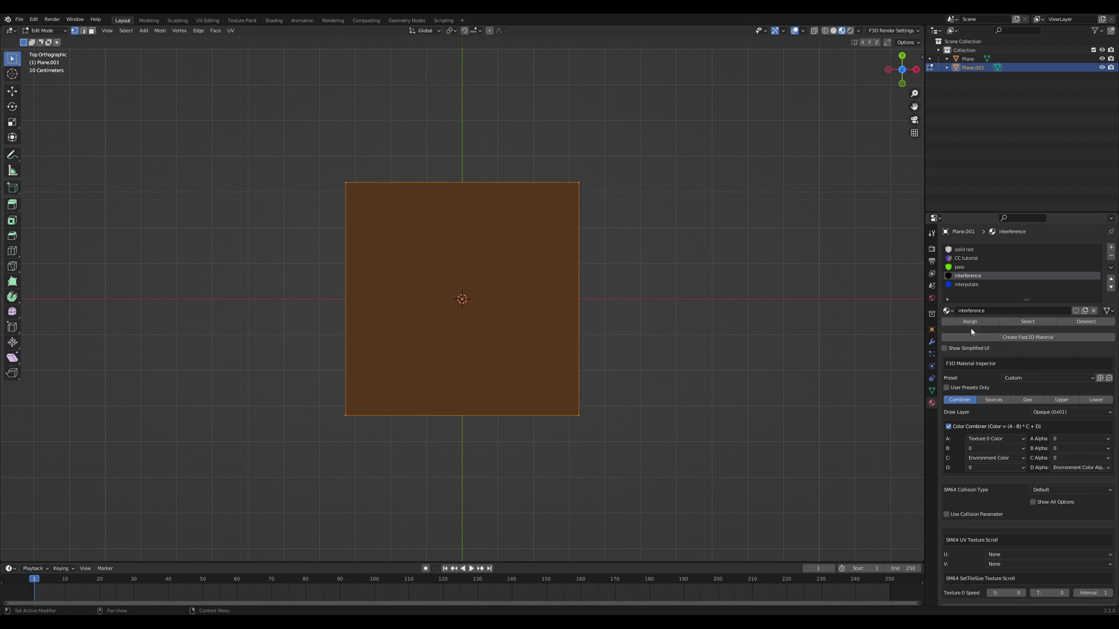
{"action": "left_click", "coordinate": [994, 400]}
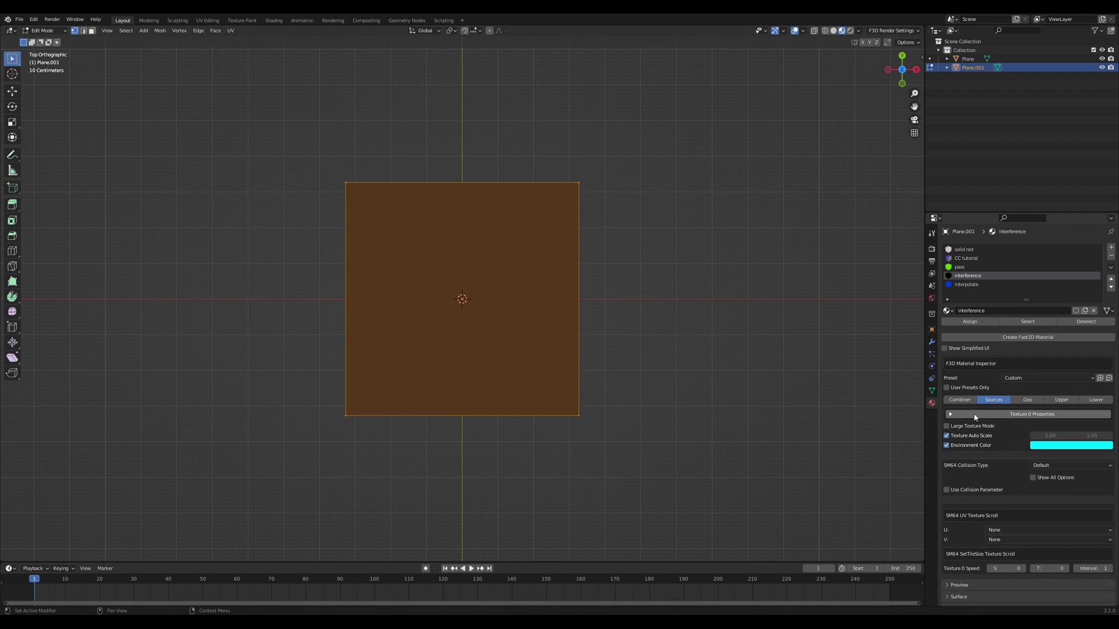
{"action": "left_click", "coordinate": [975, 415]}
{"action": "left_click", "coordinate": [952, 443]}
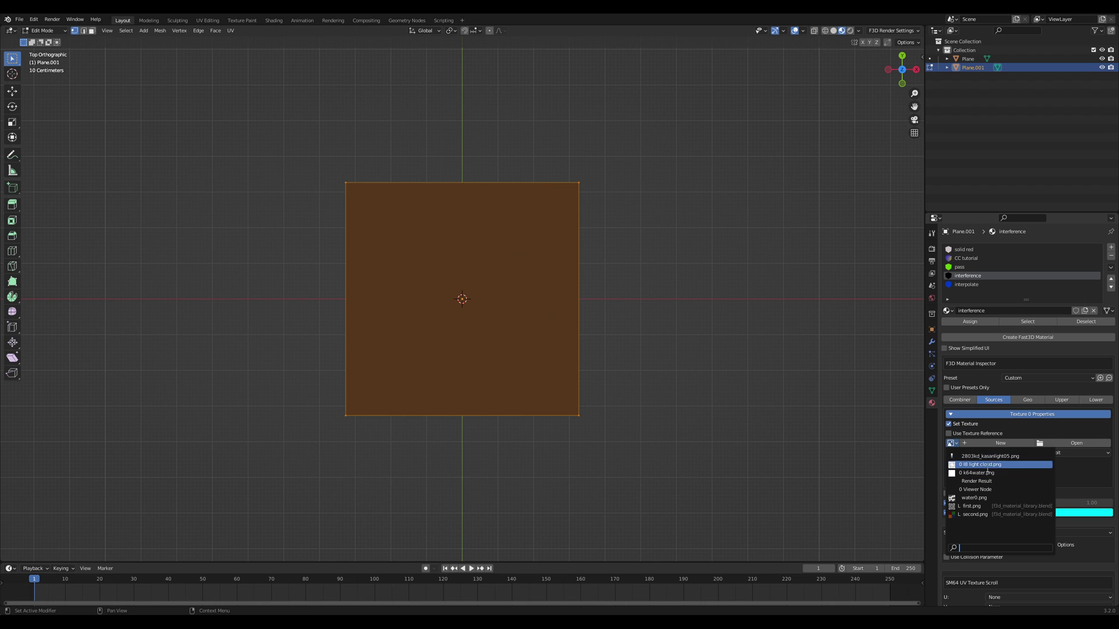
{"action": "left_click", "coordinate": [979, 465]}
{"action": "left_click", "coordinate": [960, 400]}
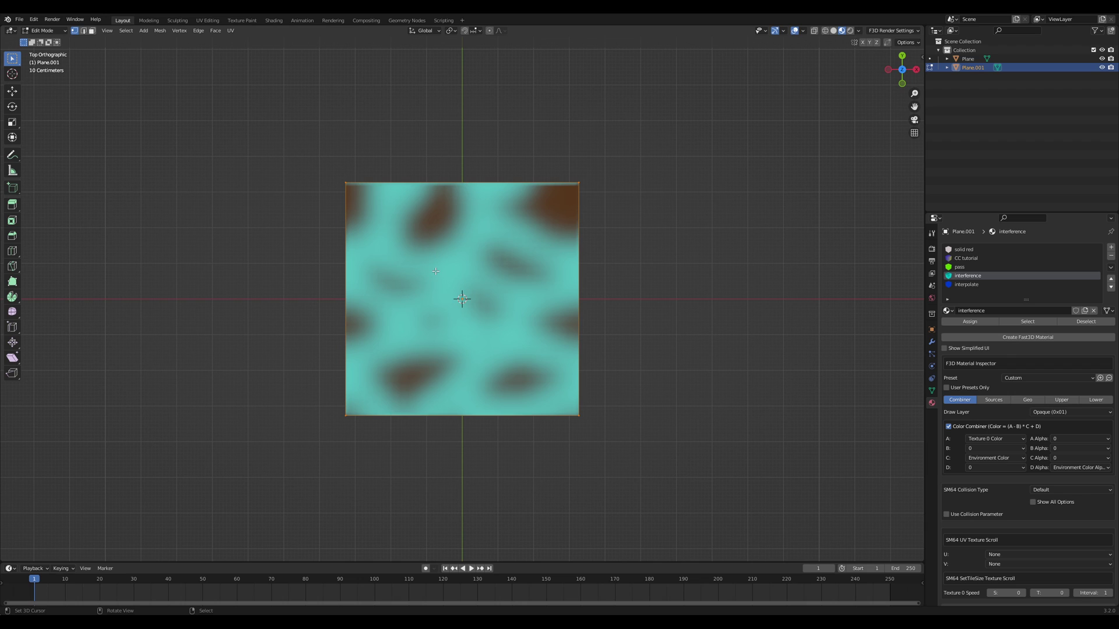
- Assign the interpolate material and review its combiner inputs, keeping C as Environment Color Alpha
{"action": "left_click", "coordinate": [970, 284]}
{"action": "left_click", "coordinate": [970, 322]}
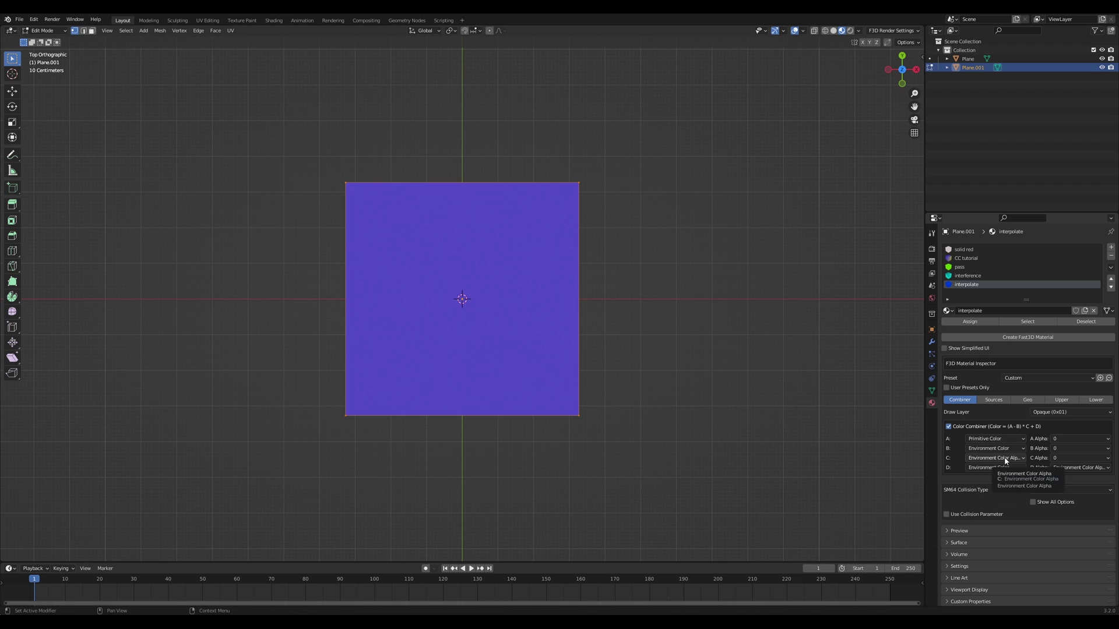
{"action": "left_click", "coordinate": [1004, 459]}
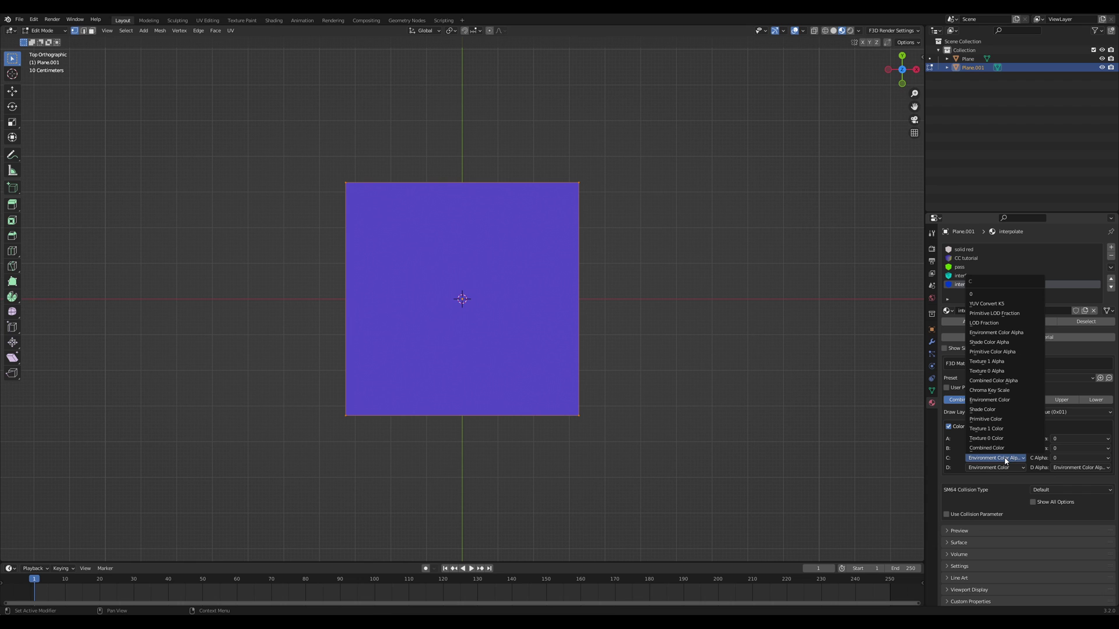
{"action": "left_click", "coordinate": [1005, 335]}
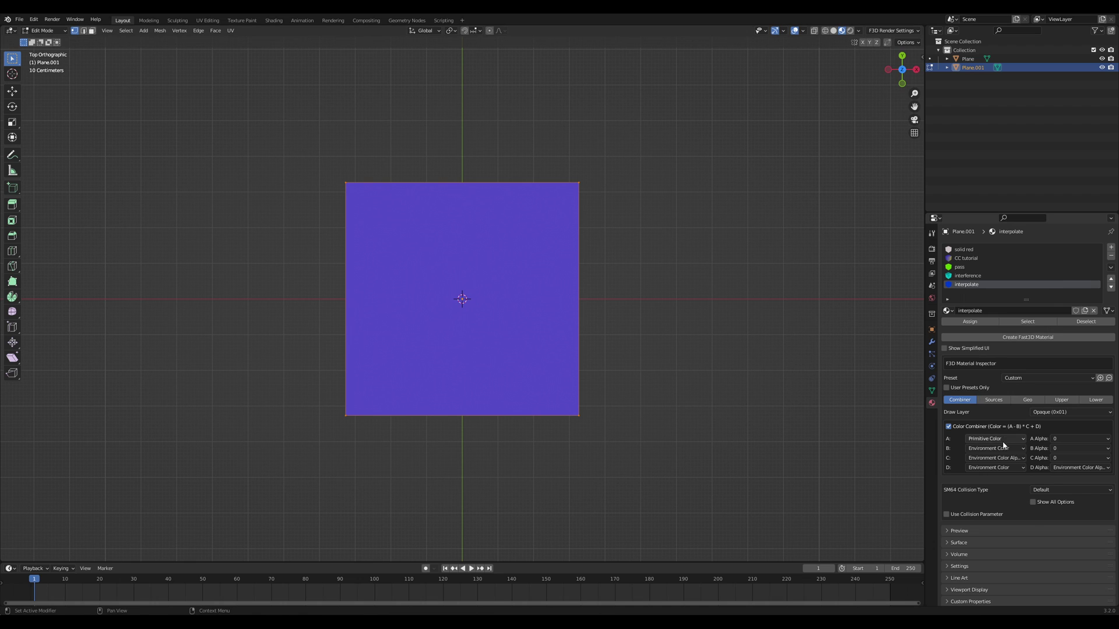
{"action": "left_click", "coordinate": [997, 458]}
{"action": "key", "text": "Escape"}
{"action": "left_click", "coordinate": [982, 467]}
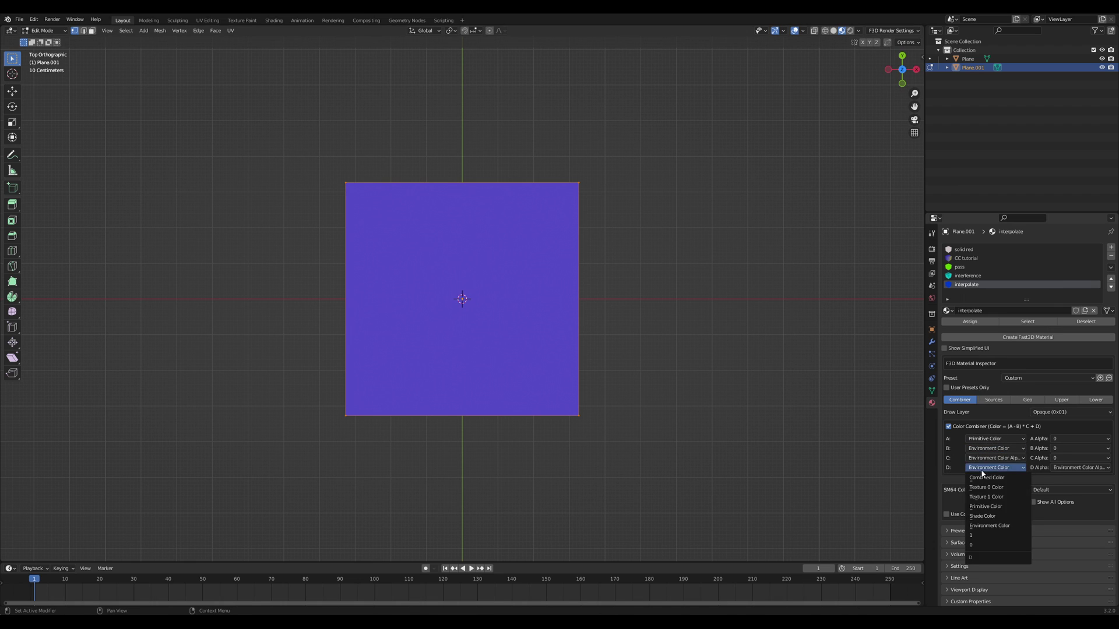
- Vary the Environment Color alpha to 0, then 0.5, then restore it to 1
{"action": "left_click", "coordinate": [998, 401]}
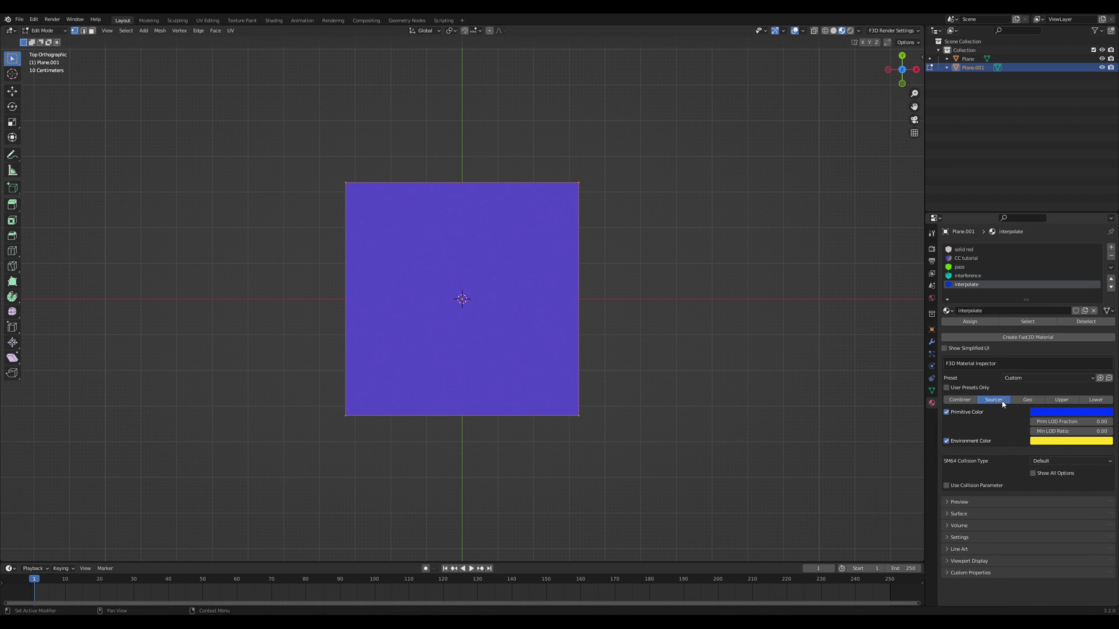
{"action": "left_click", "coordinate": [1093, 445]}
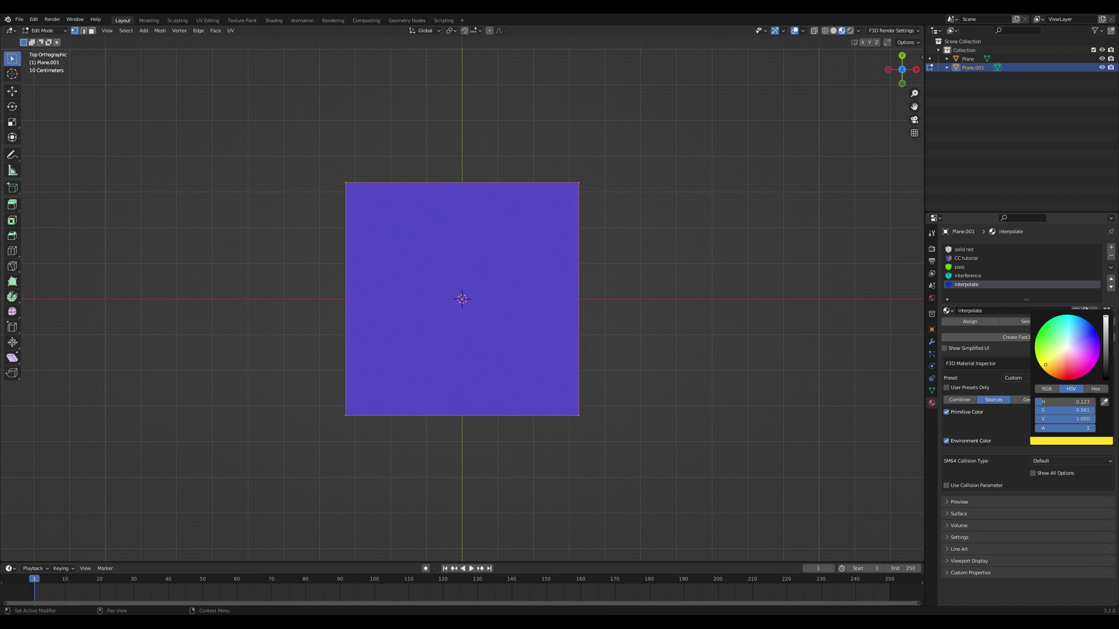
{"action": "left_click_drag", "start_coordinate": [1075, 428], "coordinate": [1040, 429]}
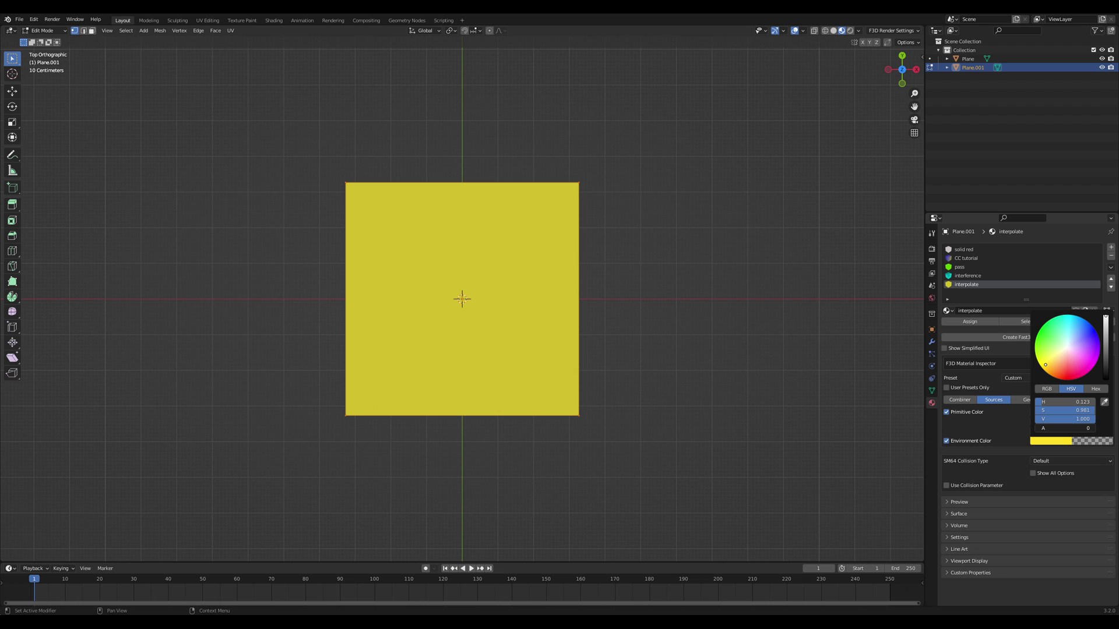
{"action": "left_click_drag", "start_coordinate": [1040, 428], "coordinate": [1066, 428]}
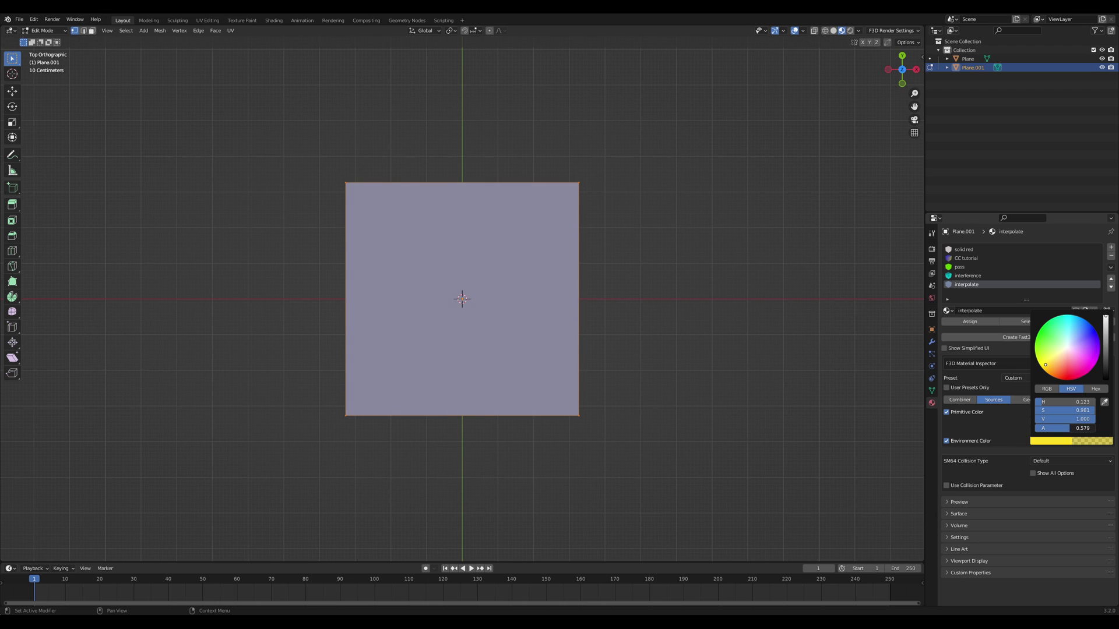
{"action": "left_click_drag", "start_coordinate": [1067, 428], "coordinate": [1089, 428]}
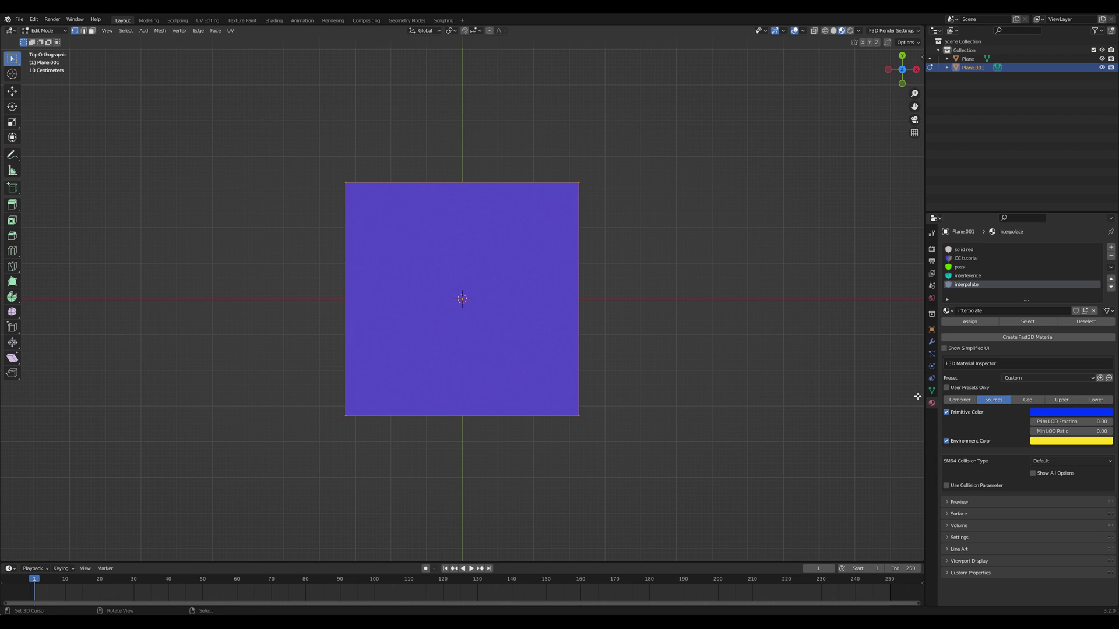
{"action": "left_click", "coordinate": [967, 402]}
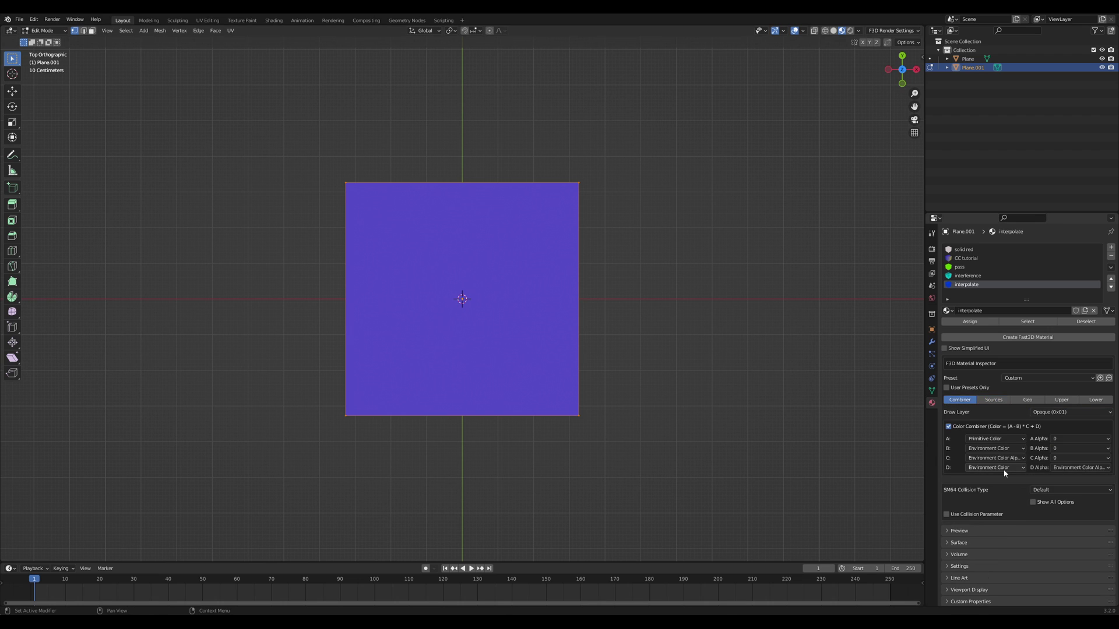
- Review the interpolate combiner's D Alpha, D and C choices unchanged, then select the CC tutorial slot
{"action": "left_click", "coordinate": [1066, 469]}
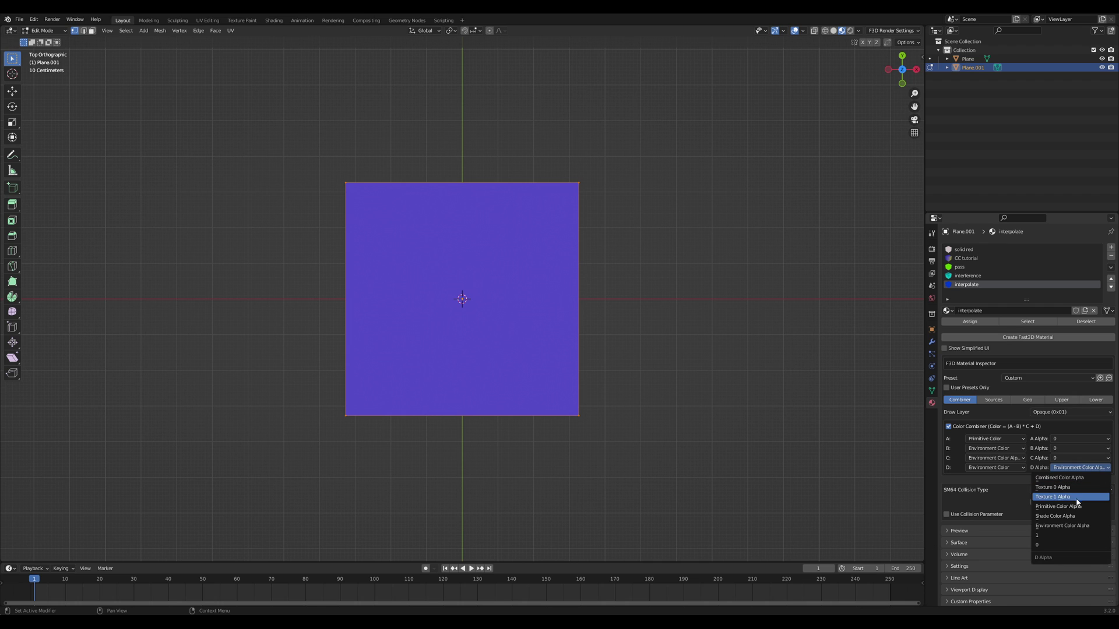
{"action": "left_click", "coordinate": [995, 468]}
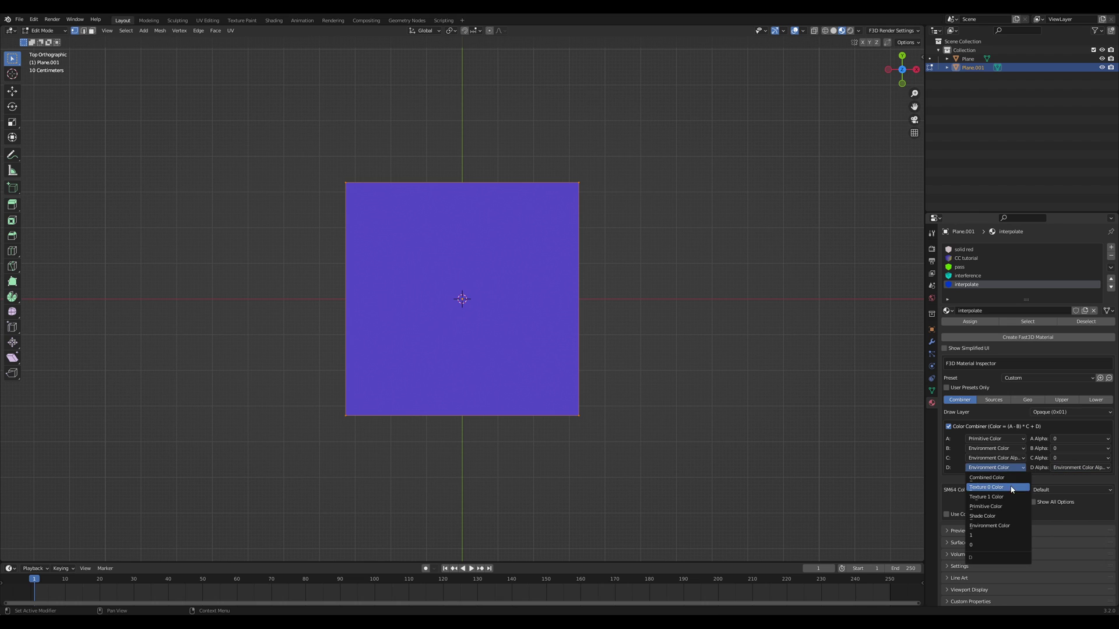
{"action": "left_click", "coordinate": [995, 458]}
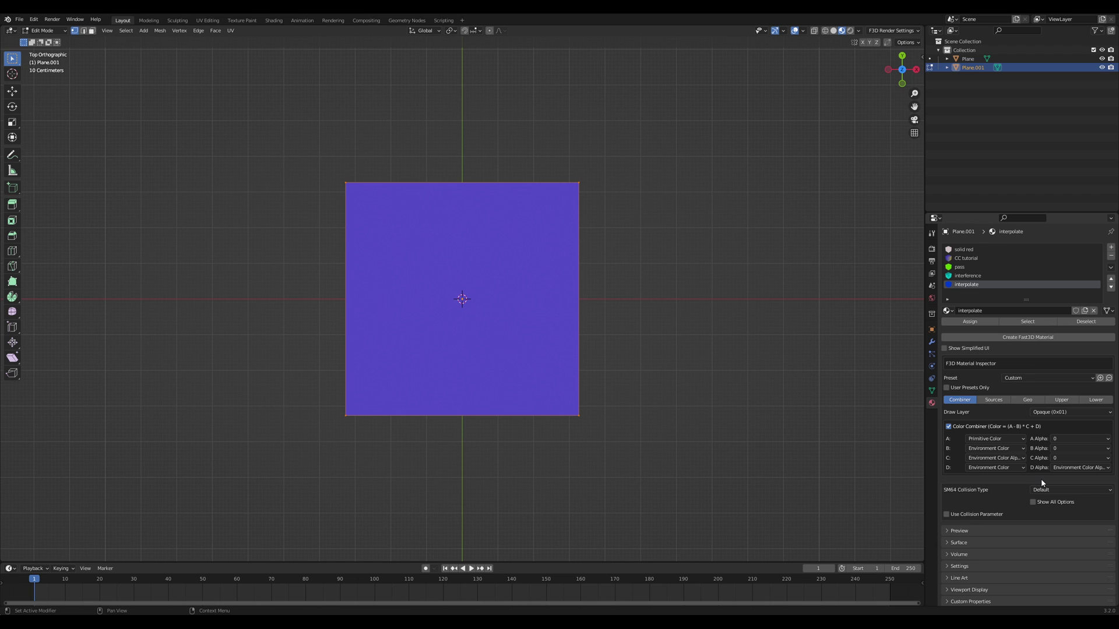
{"action": "left_click", "coordinate": [966, 258]}
- Assign CC tutorial to the plane, trying input C as Texture 0 Color before restoring Texture 0 Alpha
{"action": "left_click", "coordinate": [970, 322]}
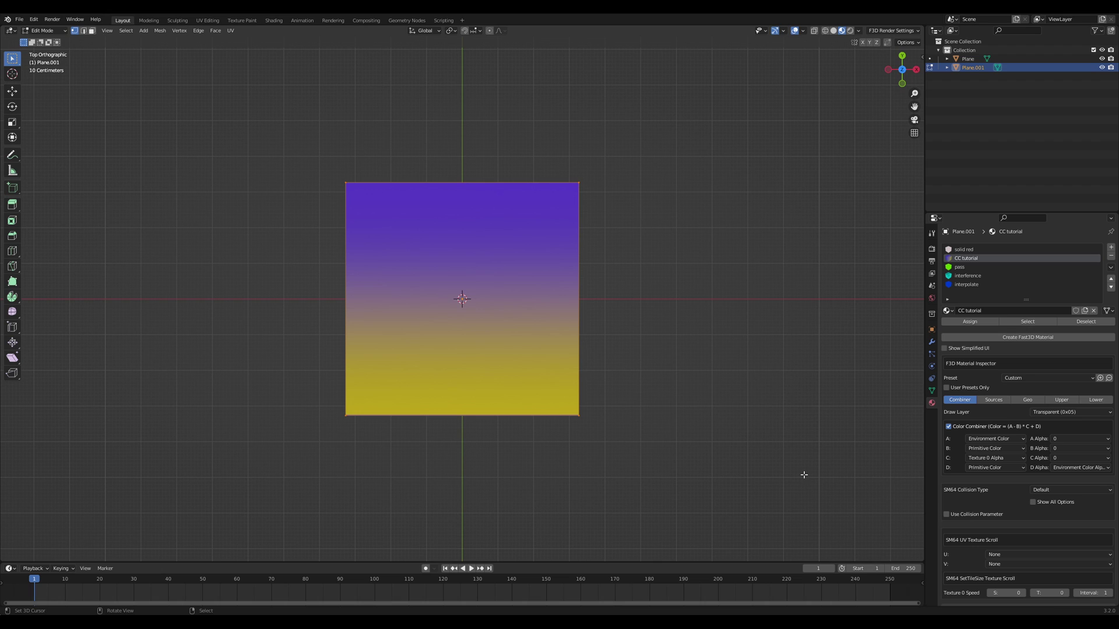
{"action": "left_click", "coordinate": [994, 459]}
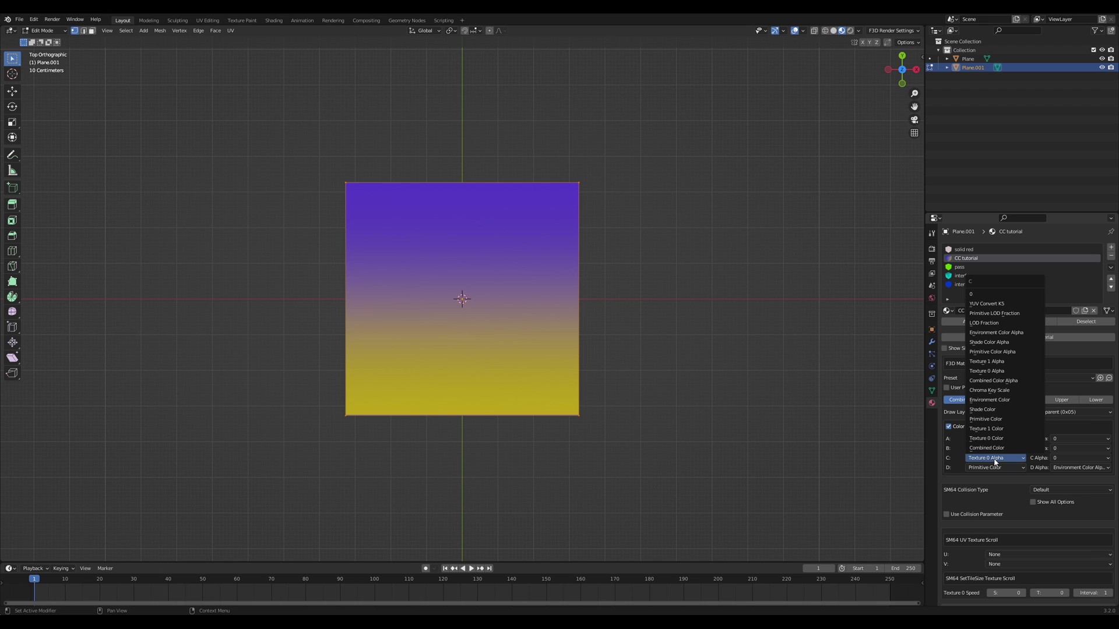
{"action": "left_click", "coordinate": [1006, 439]}
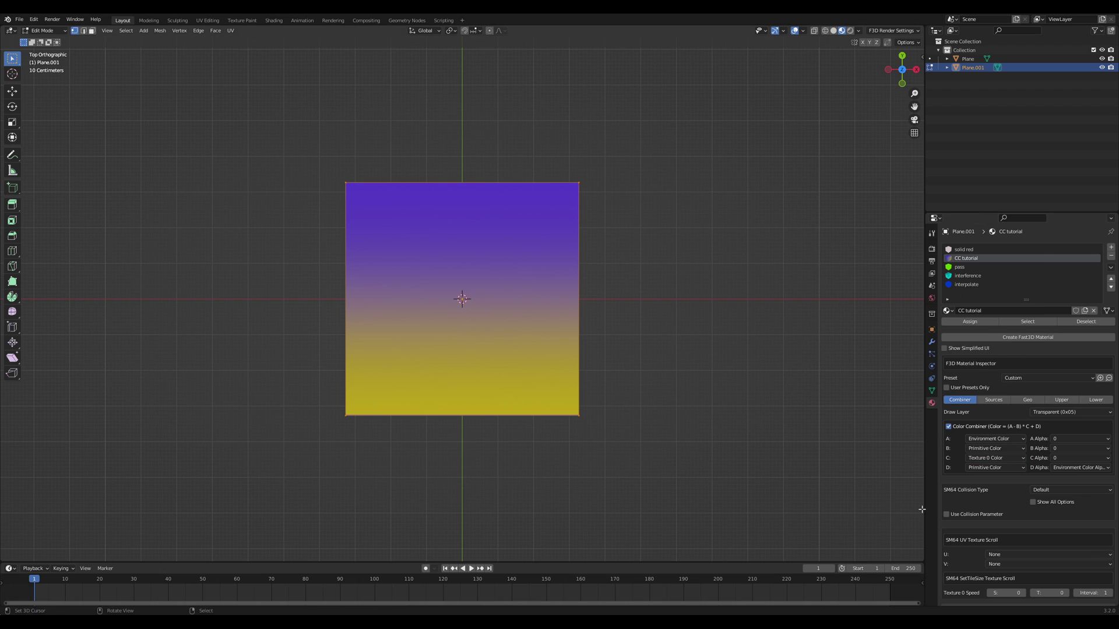
{"action": "left_click", "coordinate": [1004, 458]}
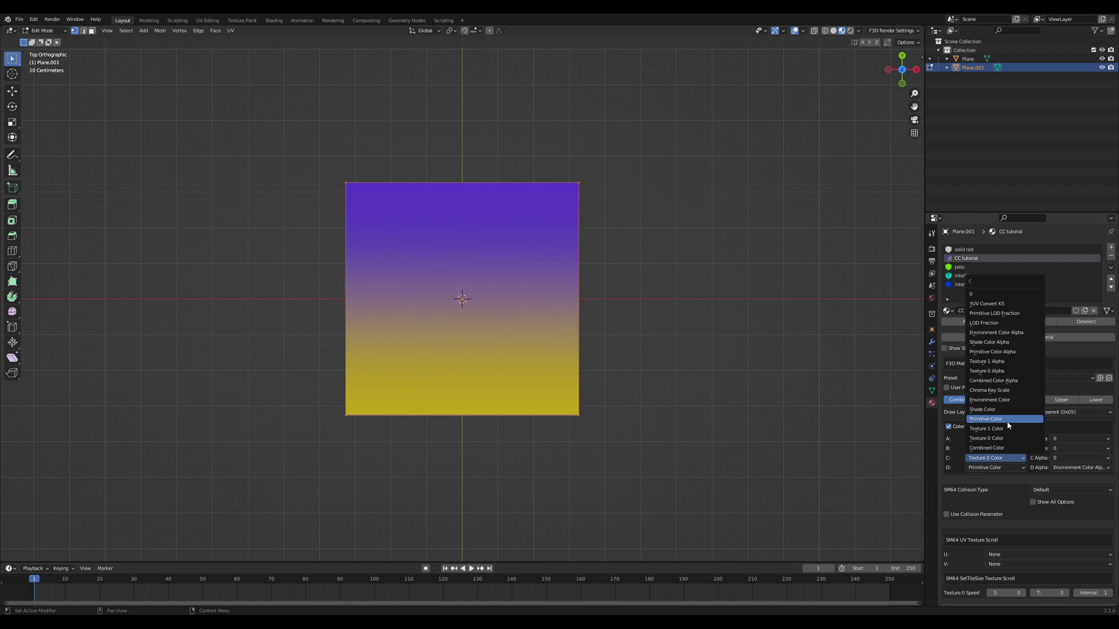
{"action": "left_click", "coordinate": [1001, 372]}
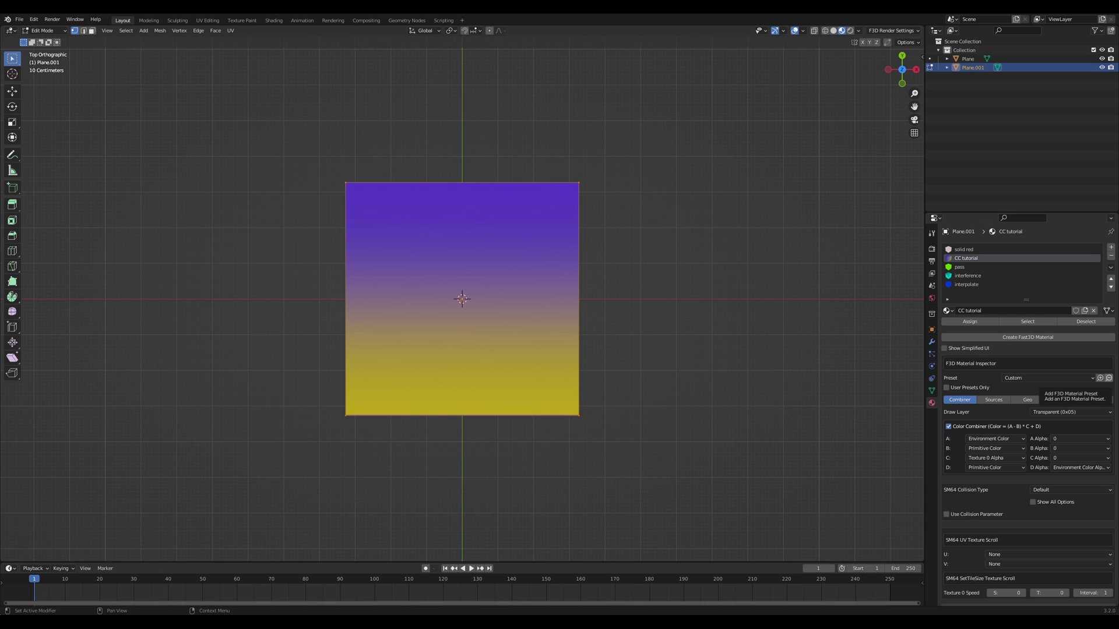
- Set D Alpha to Texture 0 Alpha and orbit to check the transparent fade
{"action": "left_click", "coordinate": [1067, 467]}
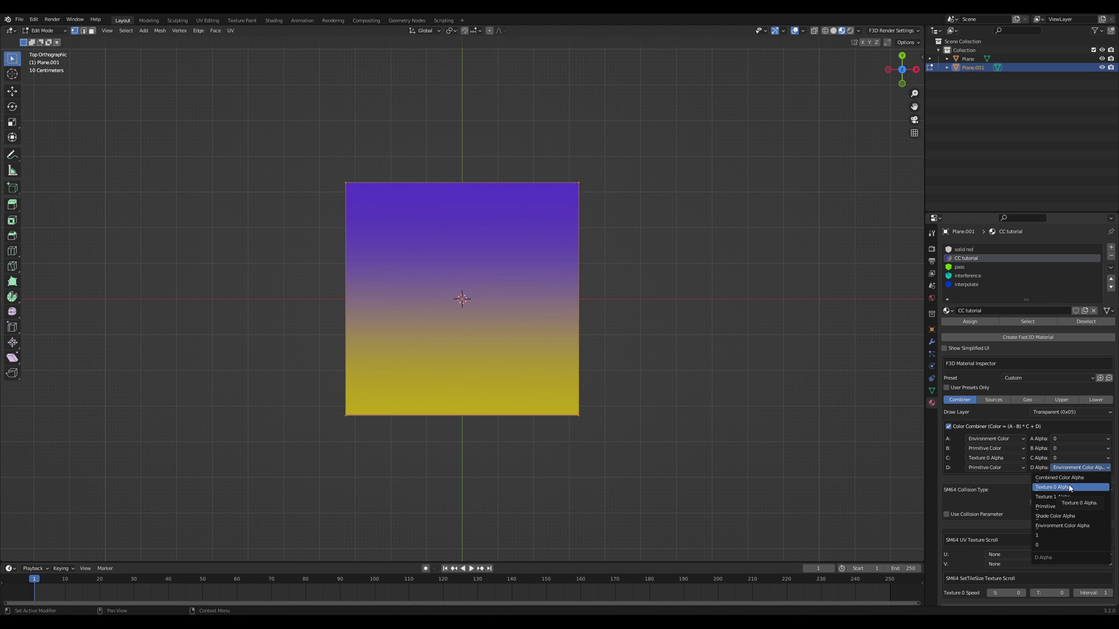
{"action": "left_click", "coordinate": [1070, 488]}
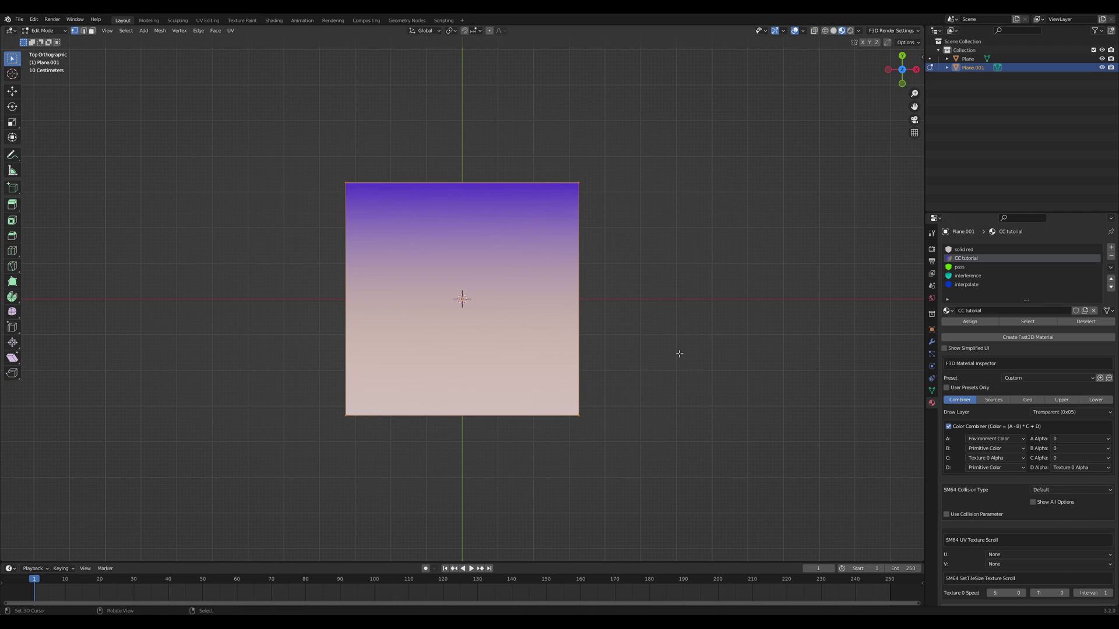
{"action": "mouse_move", "coordinate": [665, 299]}
{"action": "middle_mouse_down"}
{"action": "mouse_move", "coordinate": [522, 301]}
{"action": "mouse_move", "coordinate": [517, 354]}
{"action": "mouse_move", "coordinate": [516, 345]}
{"action": "middle_mouse_up"}
{"action": "key", "text": "KP_7"}
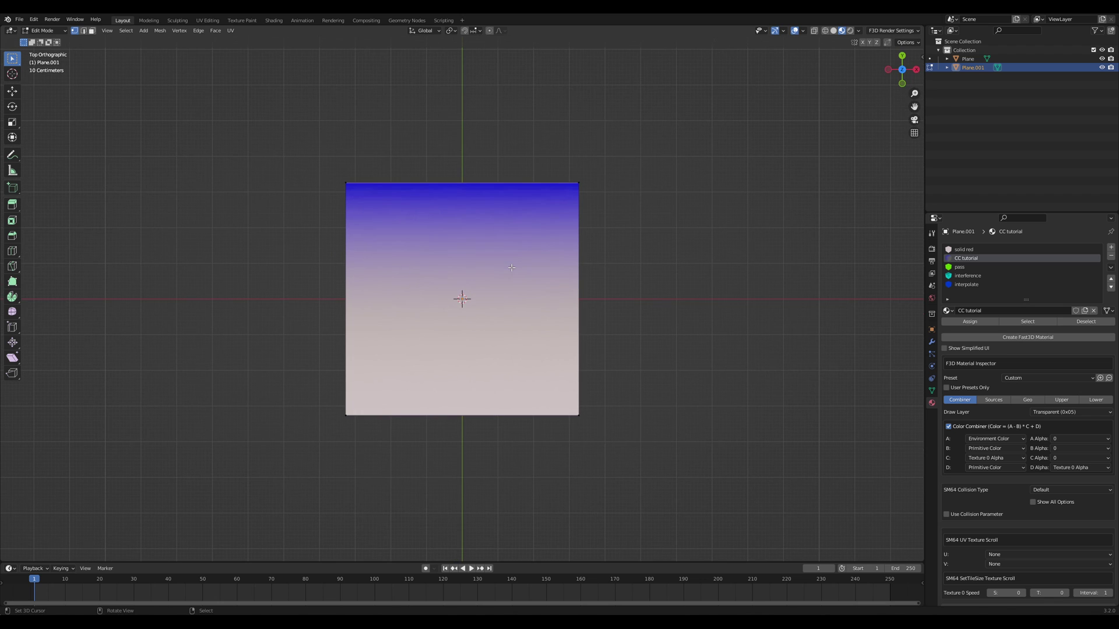
{"action": "middle_click_drag", "start_coordinate": [484, 201], "coordinate": [507, 304]}
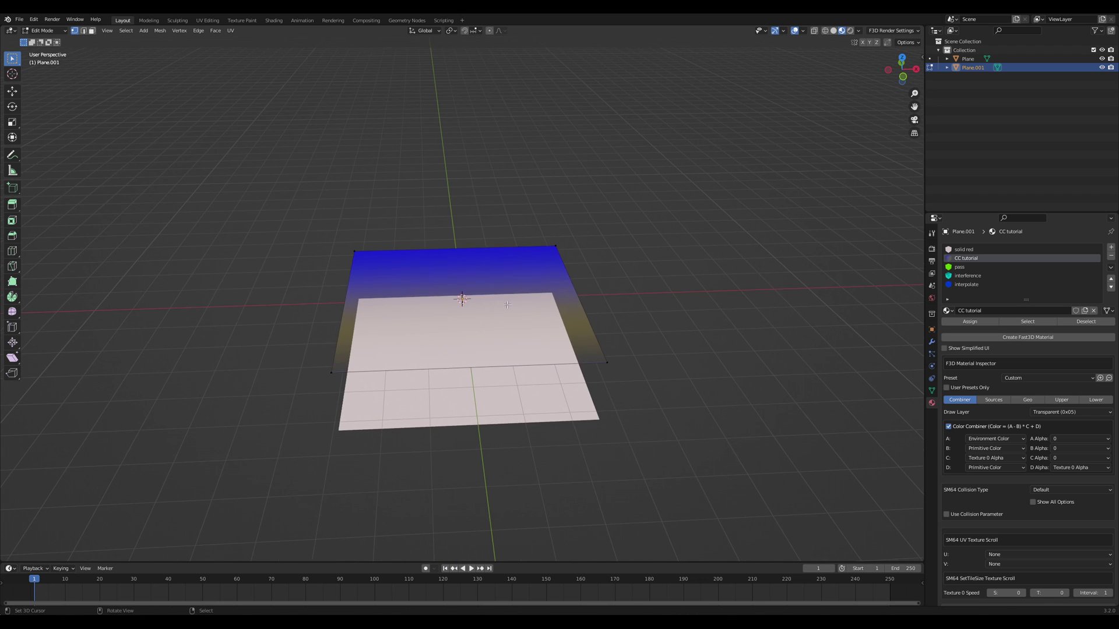
{"action": "key", "text": "KP_7"}
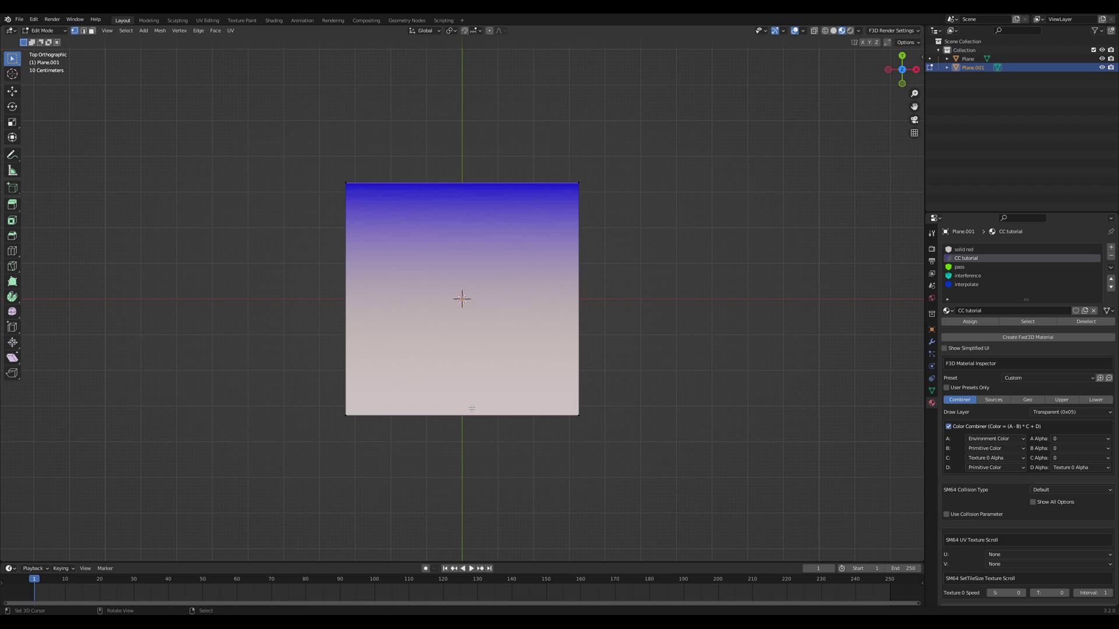
- Check the material's Texture 0 sources, Geo and Upper settings, ending on Lower: Alpha Compare None, Z Source Pixel
{"action": "left_click", "coordinate": [994, 399]}
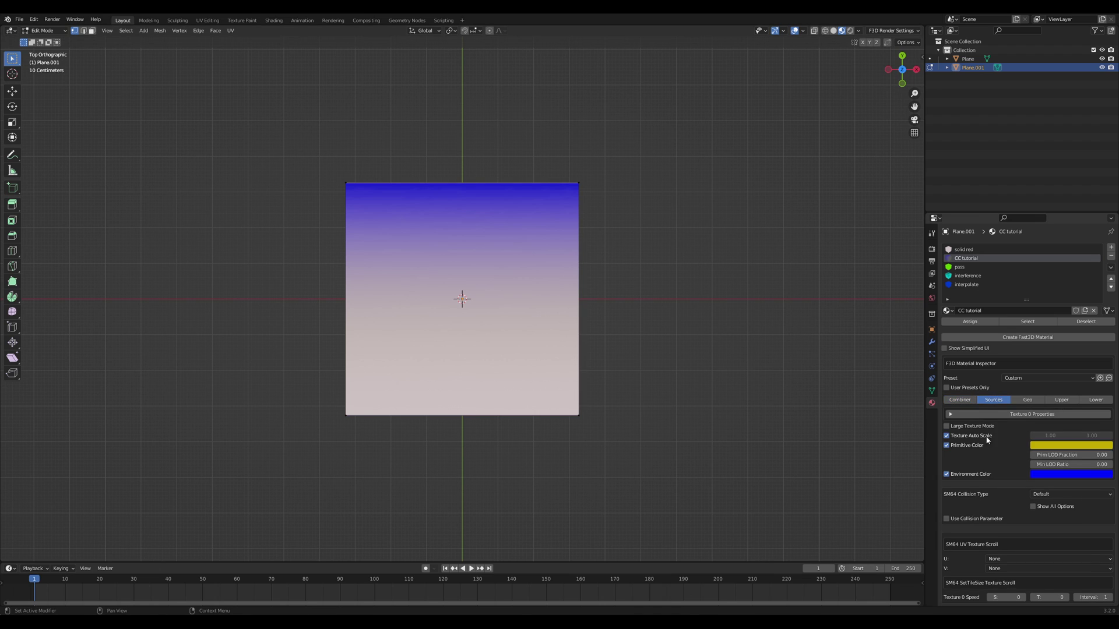
{"action": "left_click", "coordinate": [1025, 414]}
{"action": "left_click", "coordinate": [1026, 400]}
{"action": "left_click", "coordinate": [1062, 400]}
{"action": "left_click", "coordinate": [1095, 399]}
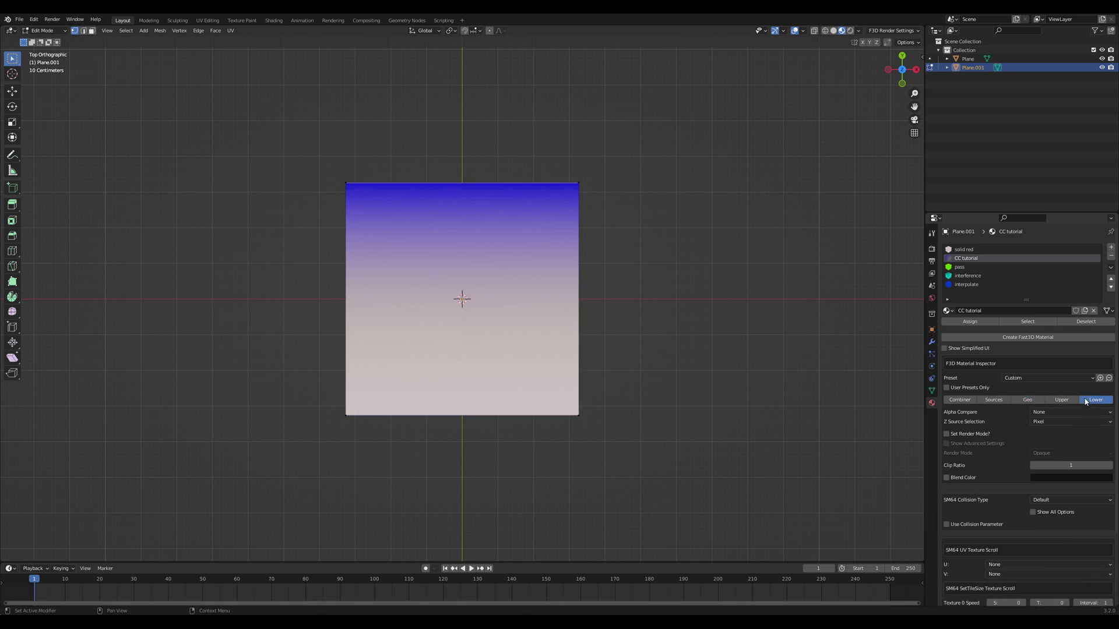